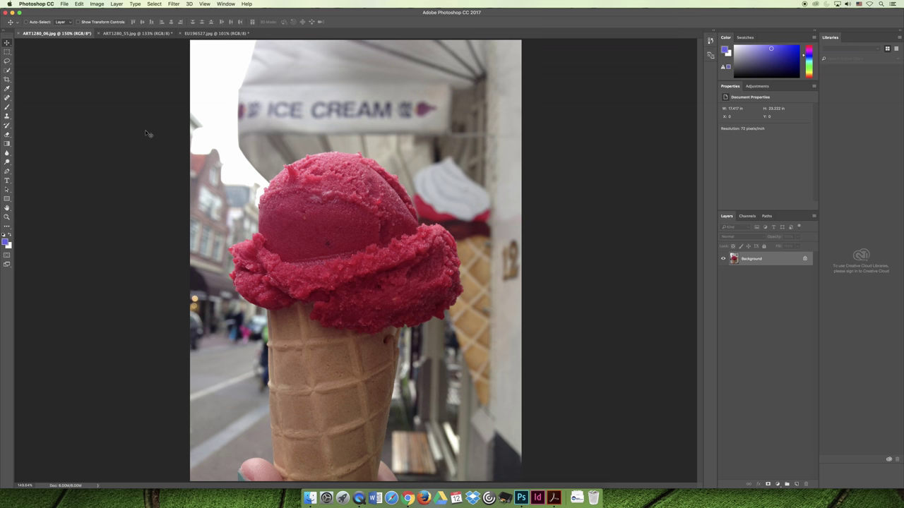
Step: Look through the three open photos and return to the rose photo ART1280_55.jpg
click(132, 34)
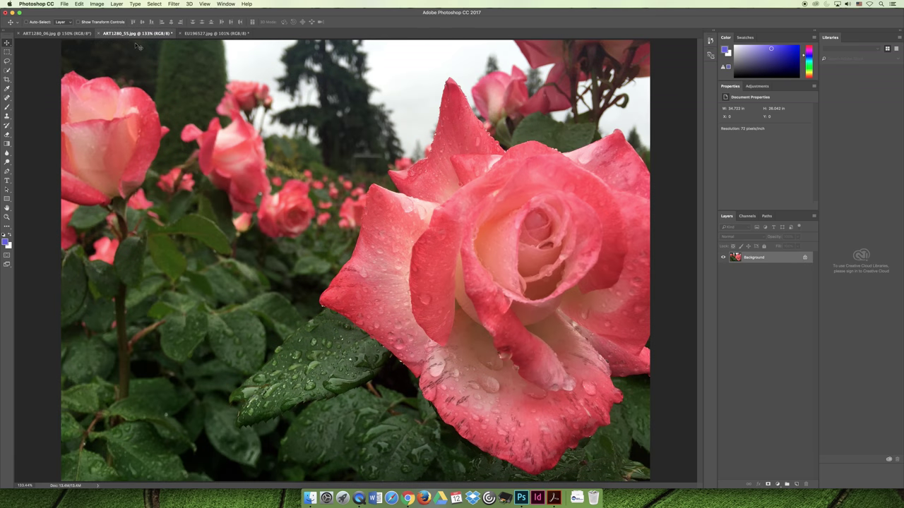
click(202, 33)
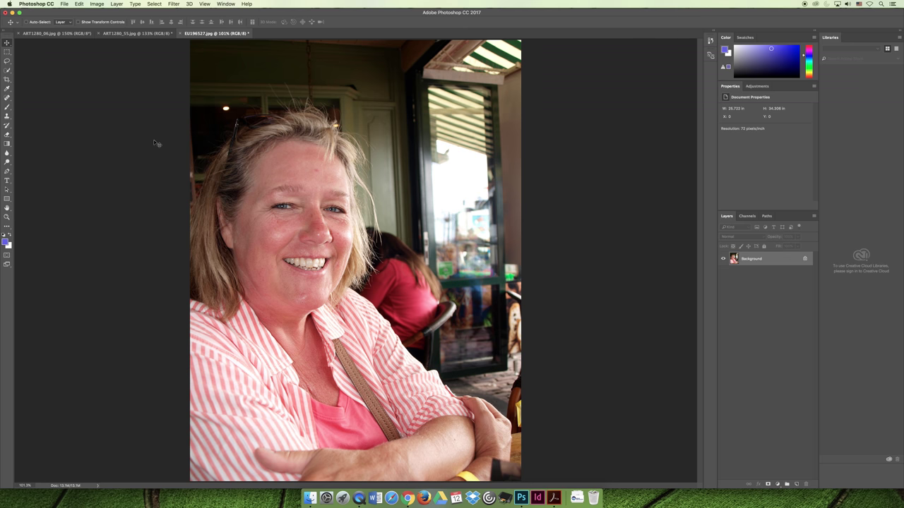
click(134, 34)
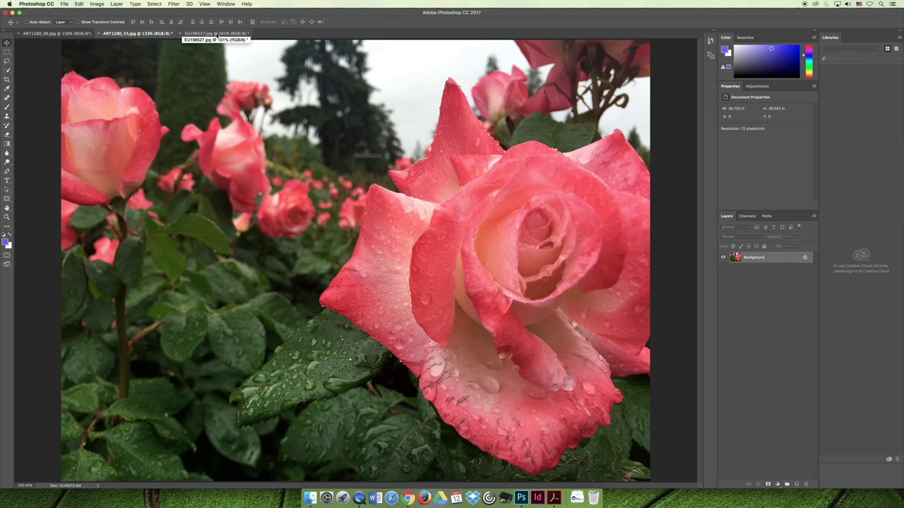
click(216, 34)
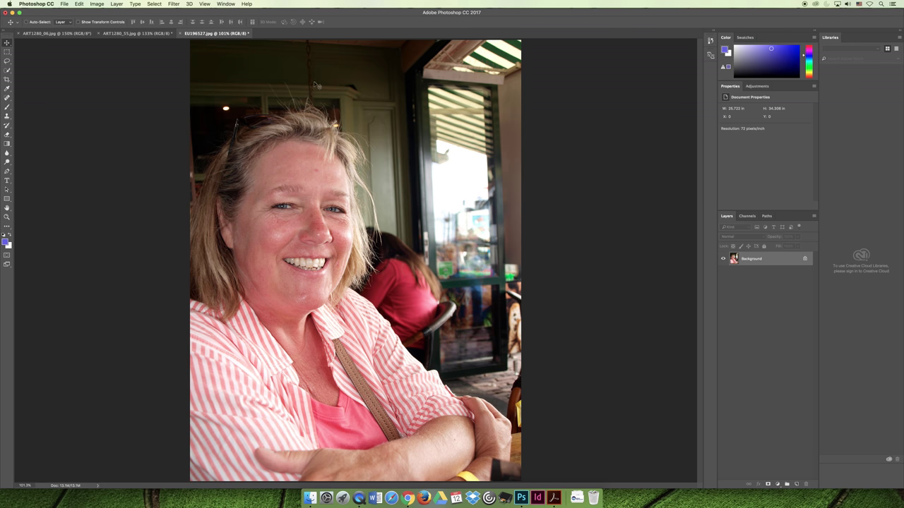
click(132, 34)
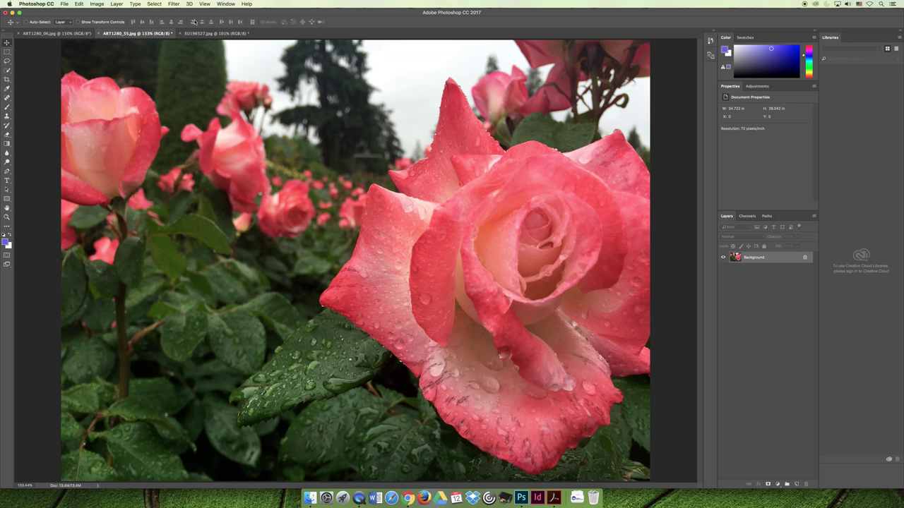
Step: Draw a loose freehand Lasso selection around the large rose in the foreground
click(154, 4)
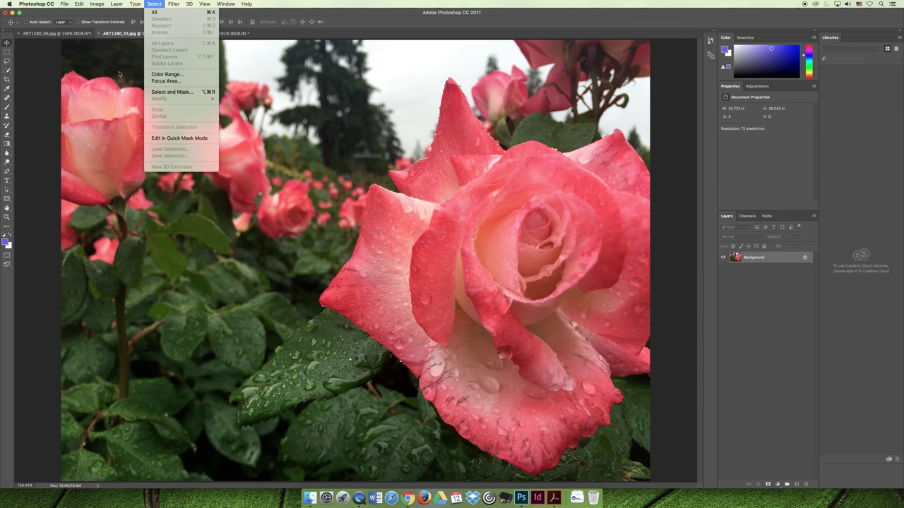
click(12, 67)
click(8, 62)
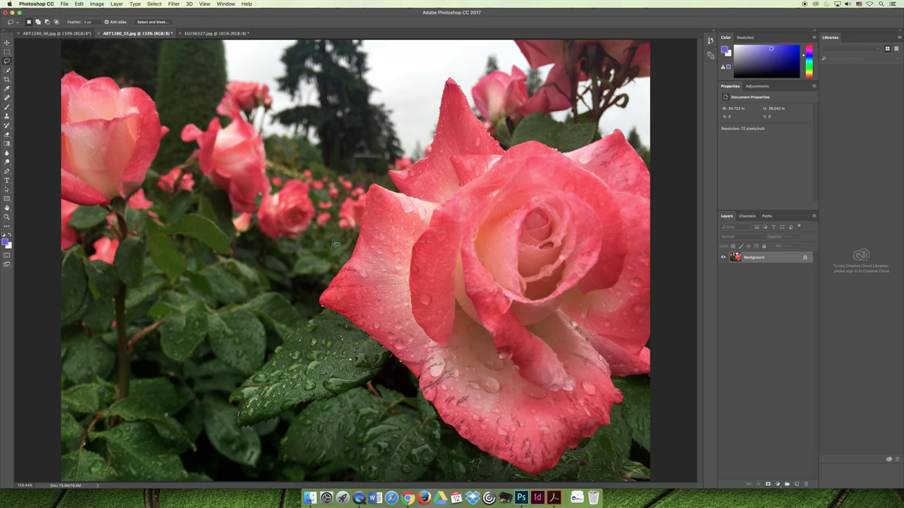
mouse_move(352, 237)
mouse_down()
mouse_move(314, 305)
mouse_move(319, 326)
mouse_move(338, 332)
mouse_move(366, 366)
mouse_move(383, 365)
mouse_move(422, 444)
mouse_move(544, 482)
mouse_move(584, 463)
mouse_move(661, 387)
mouse_move(675, 327)
mouse_move(677, 210)
mouse_move(653, 141)
mouse_move(632, 127)
mouse_move(492, 131)
mouse_move(450, 71)
mouse_move(435, 95)
mouse_move(430, 153)
mouse_move(407, 168)
mouse_move(389, 166)
mouse_move(394, 189)
mouse_move(368, 185)
mouse_move(363, 227)
mouse_move(310, 300)
mouse_move(335, 334)
mouse_move(375, 368)
mouse_up()
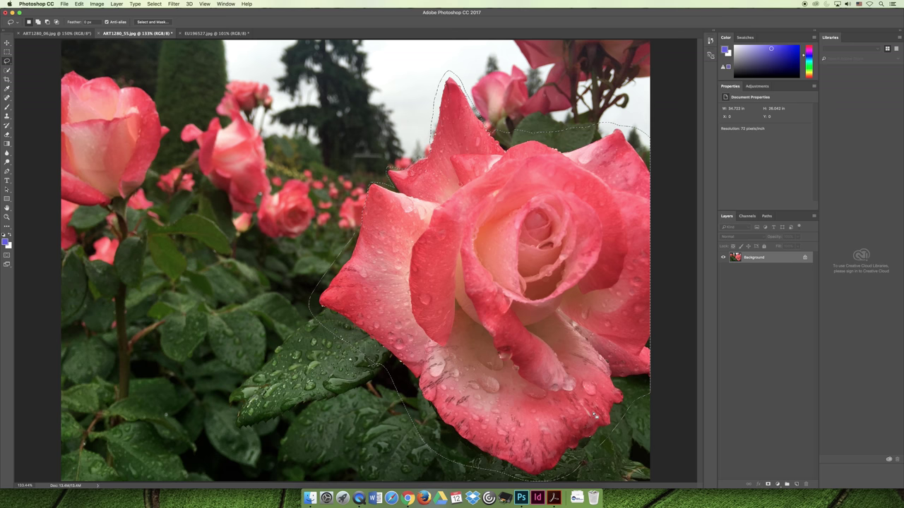
Step: Start a Color Range selection within the lassoed area using Sampled Colors and sample the dark pink of the rose's left inner petal
click(153, 3)
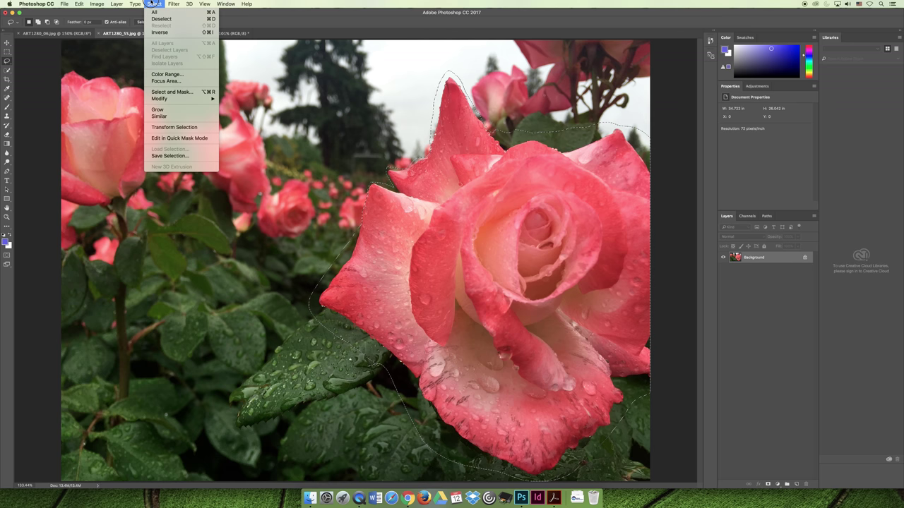
click(167, 74)
drag(451, 149, 189, 121)
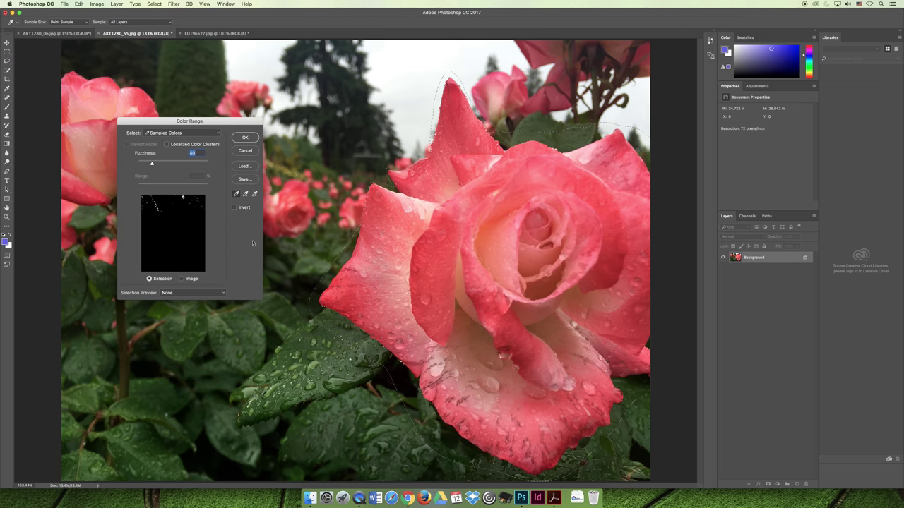
click(218, 133)
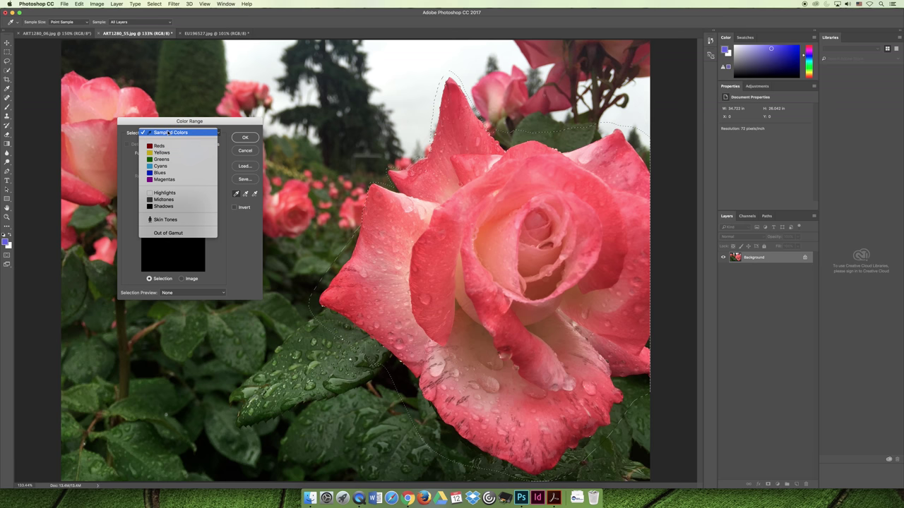
click(169, 134)
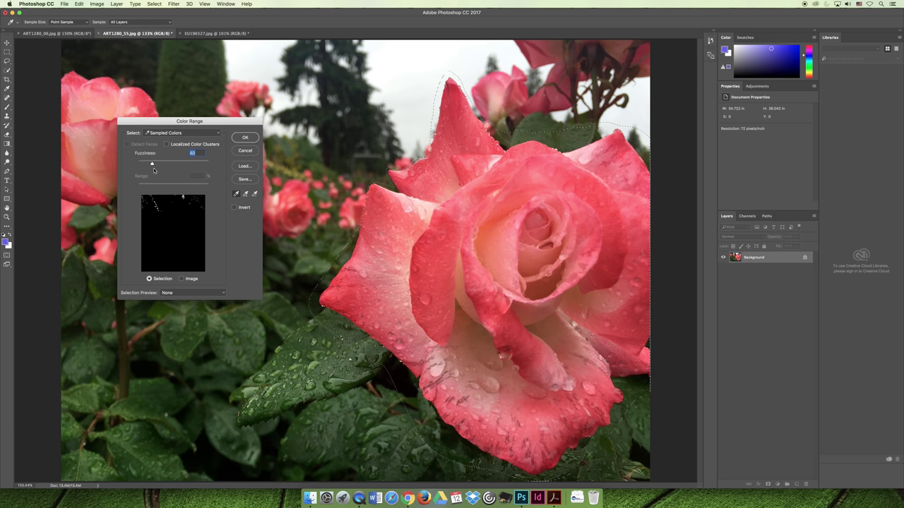
click(427, 244)
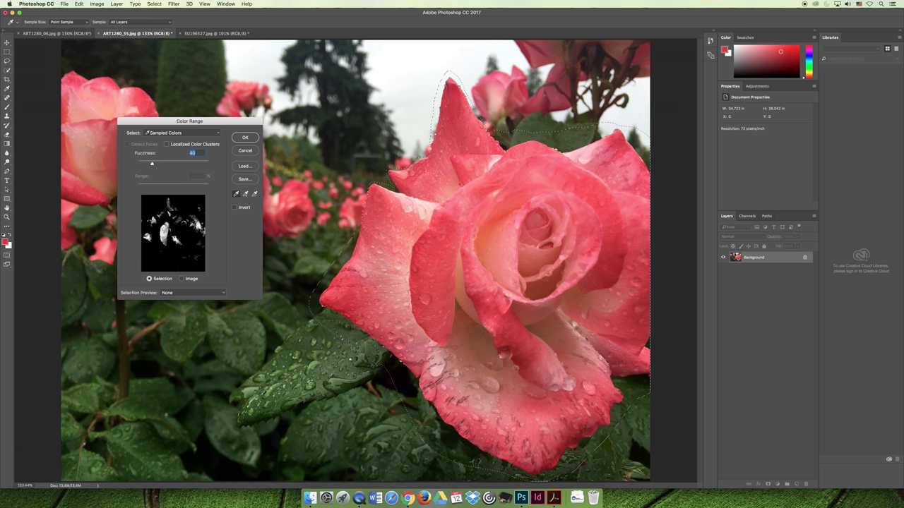
Step: Add the lighter pink petal tones and the colours around the rose's centre to the Color Range sample
click(245, 193)
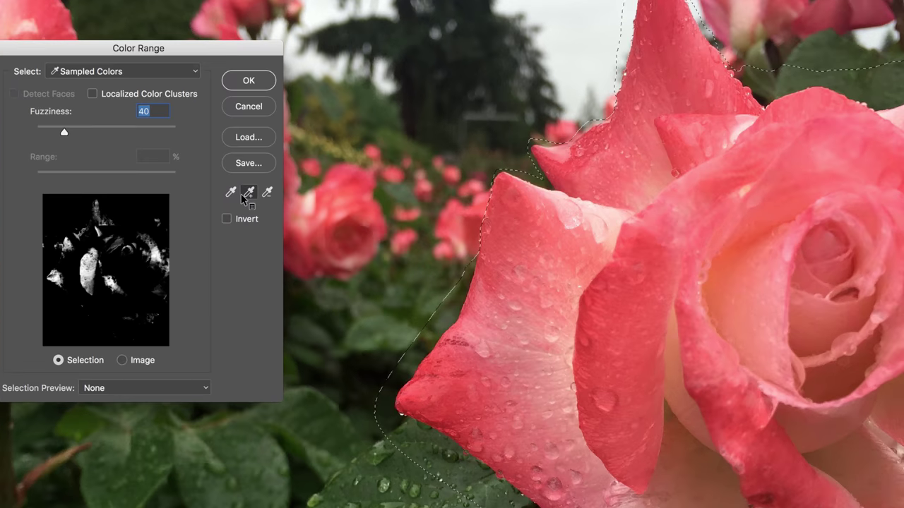
key(ctrl)
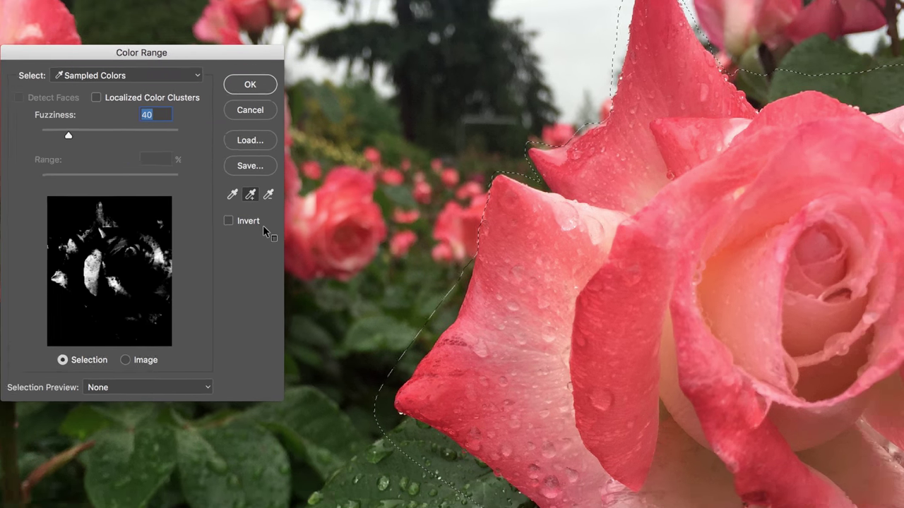
key(ctrl)
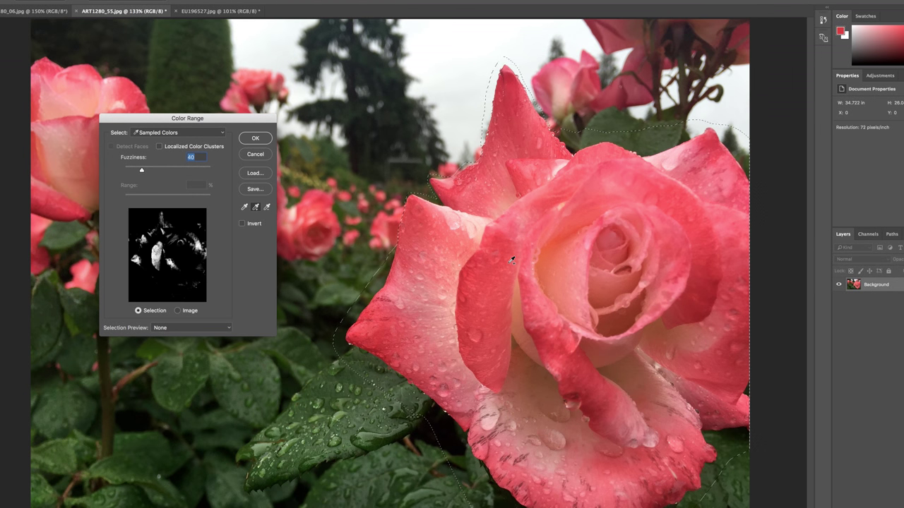
click(512, 261)
click(516, 241)
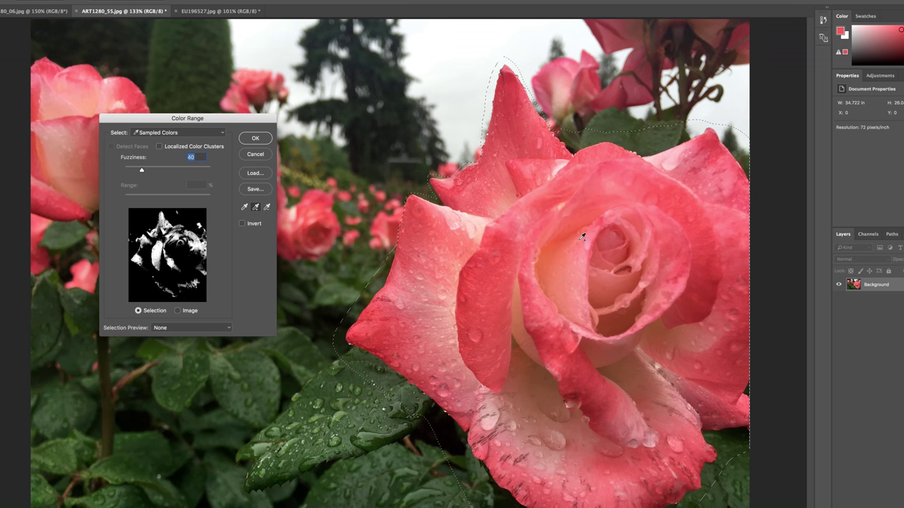
click(583, 262)
click(589, 309)
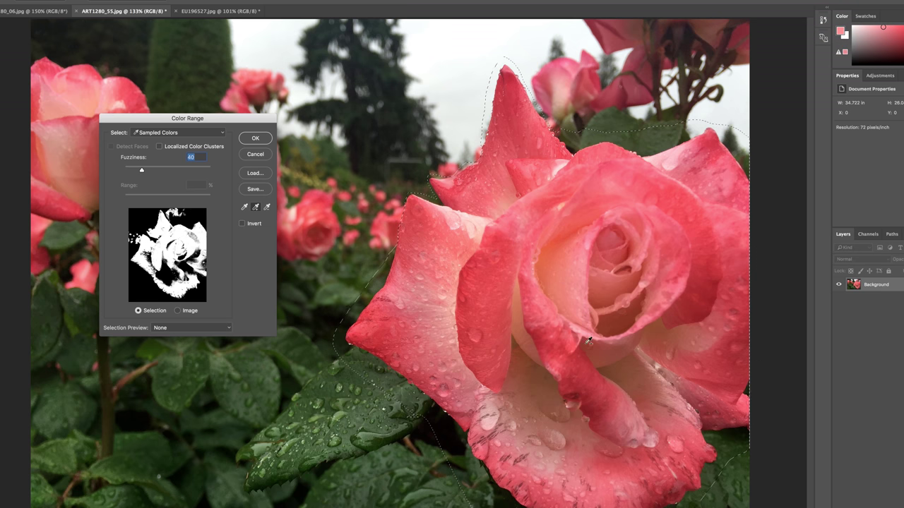
Step: Add the remaining petal shadows, upper-right petal tones and pale highlights to the sample, and apply the Color Range selection
click(526, 368)
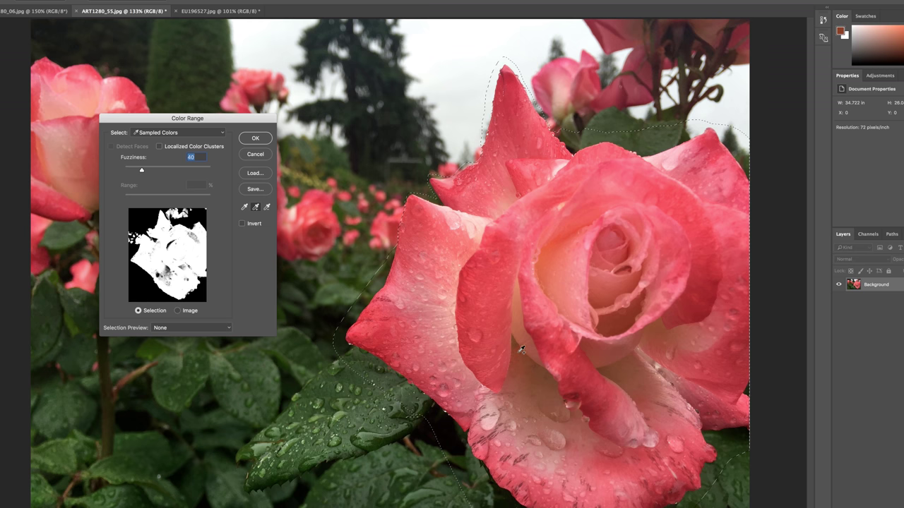
click(511, 372)
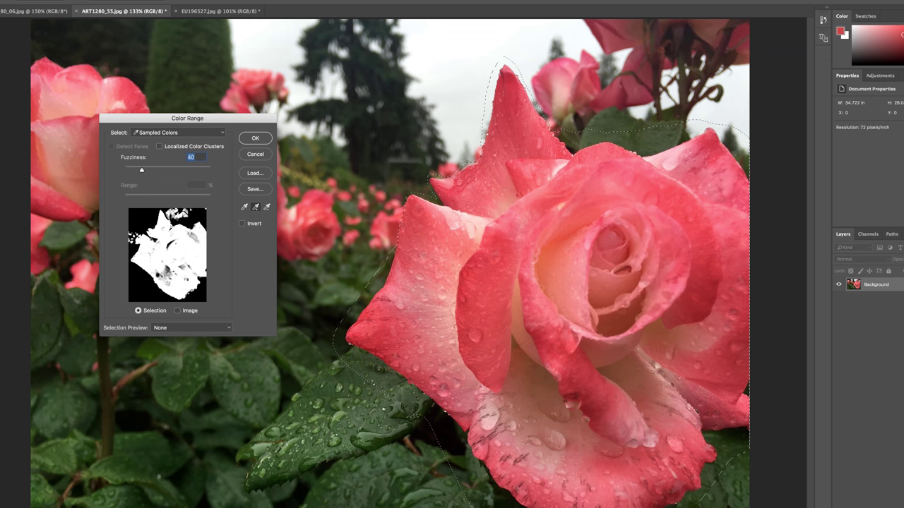
click(474, 385)
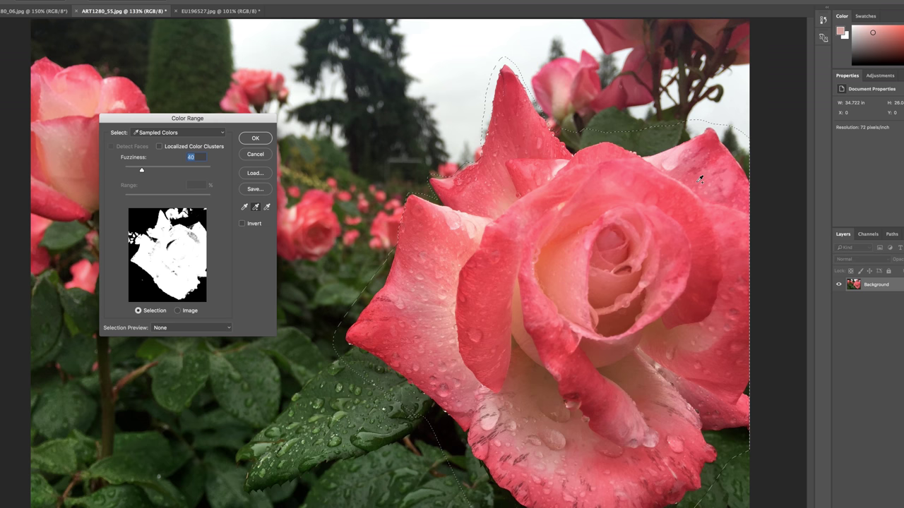
drag(704, 172, 683, 200)
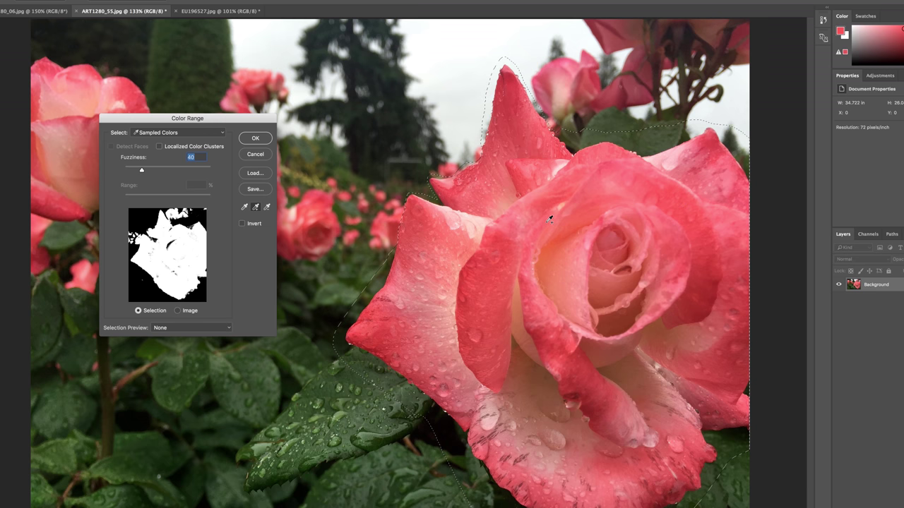
click(584, 226)
click(470, 213)
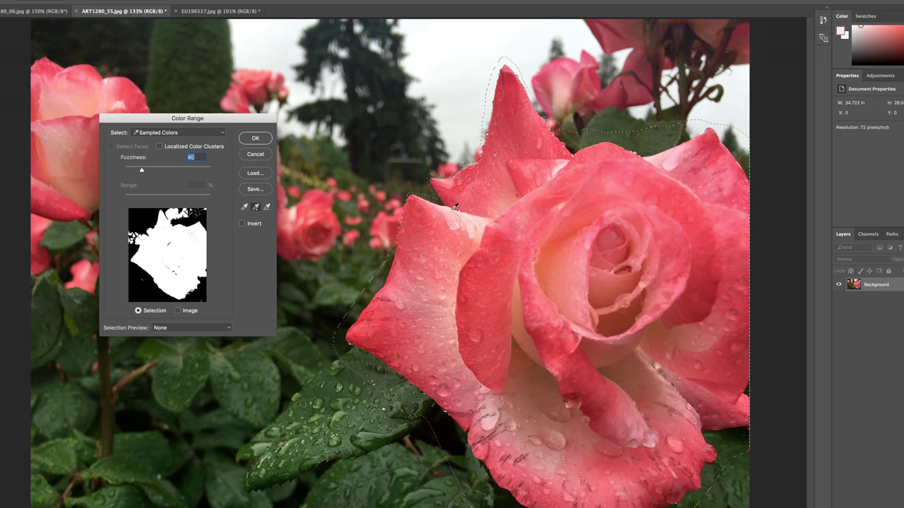
click(256, 138)
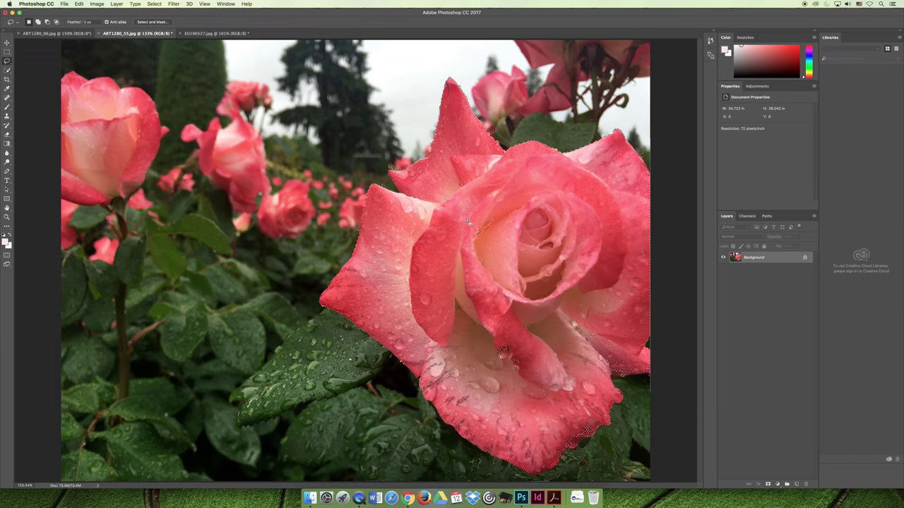
Step: Add the unselected patches inside the rose to the selection with the Lasso tool
key(shift)
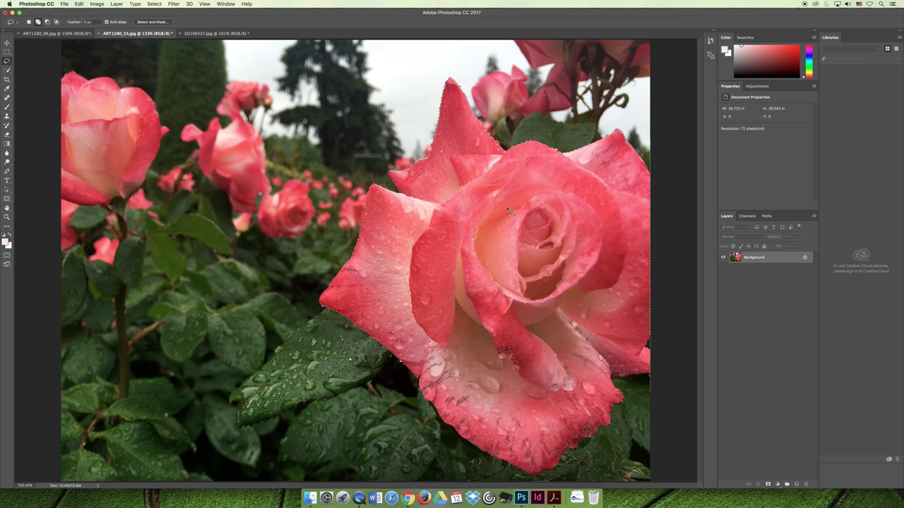
drag(448, 314, 502, 370)
mouse_move(560, 398)
mouse_down()
mouse_move(565, 361)
mouse_move(548, 322)
mouse_move(493, 296)
mouse_up()
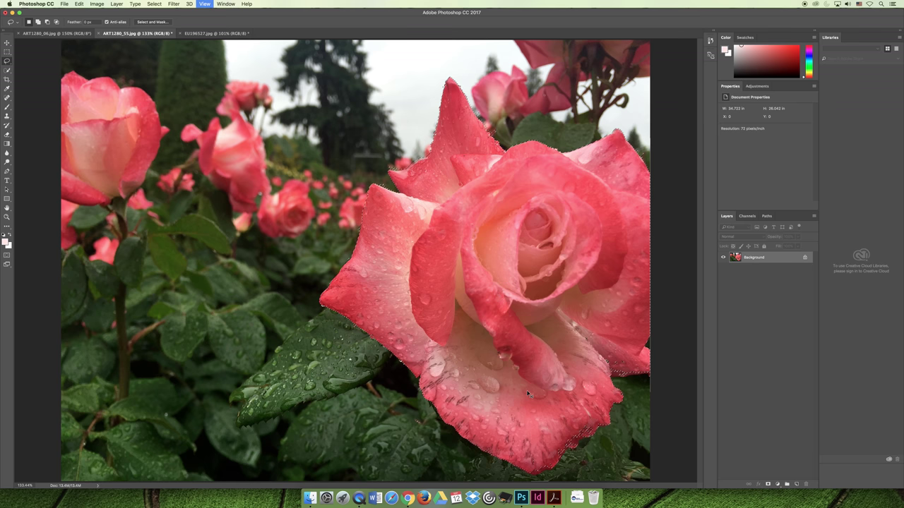
Step: Add the missed spots at the pointed tip of the rose's left petal to the selection
key(super+equal)
key(super+equal)
key(super+equal)
key(super+equal)
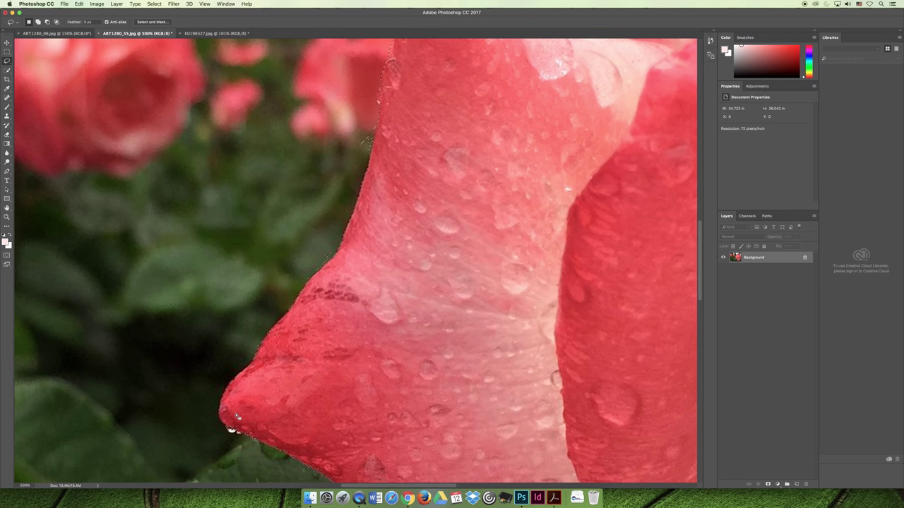
key(shift)
mouse_move(231, 390)
mouse_down()
mouse_move(212, 399)
mouse_move(218, 422)
mouse_move(257, 439)
mouse_up()
Step: Subtract the stray background areas along the edges of the rose's left and upper petals from the selection
key(alt)
drag(350, 131, 382, 325)
drag(411, 271, 387, 304)
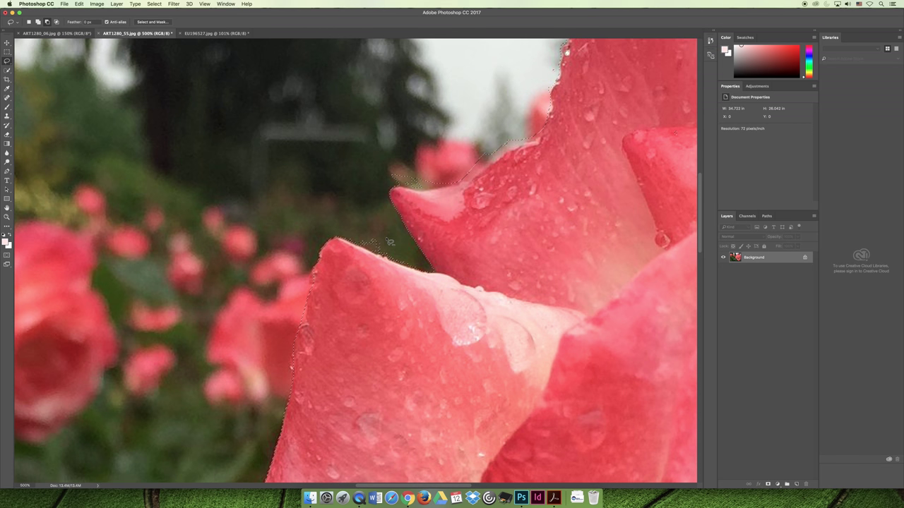
mouse_move(390, 239)
mouse_down()
mouse_move(345, 240)
mouse_move(423, 272)
mouse_move(386, 242)
mouse_up()
key(super+0)
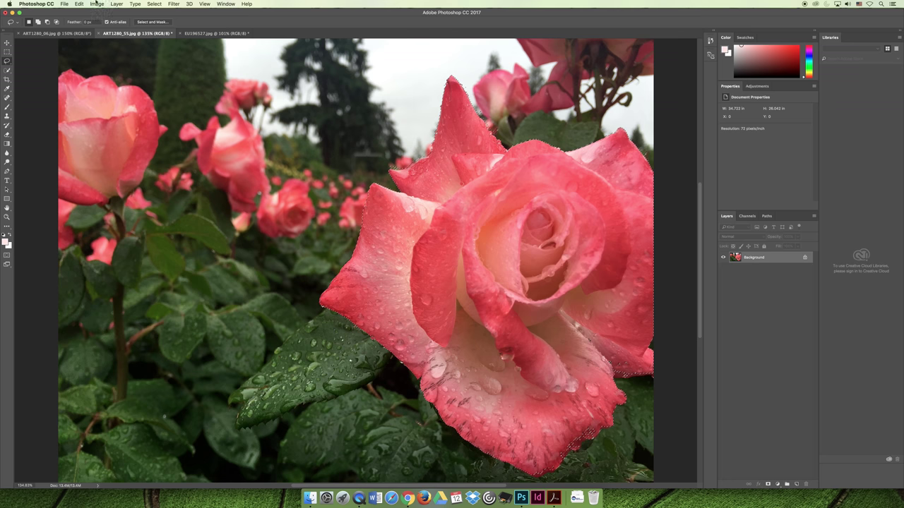
Step: Apply the artistic Cutout filter from the Filter Gallery to the selected rose and deselect it
click(173, 3)
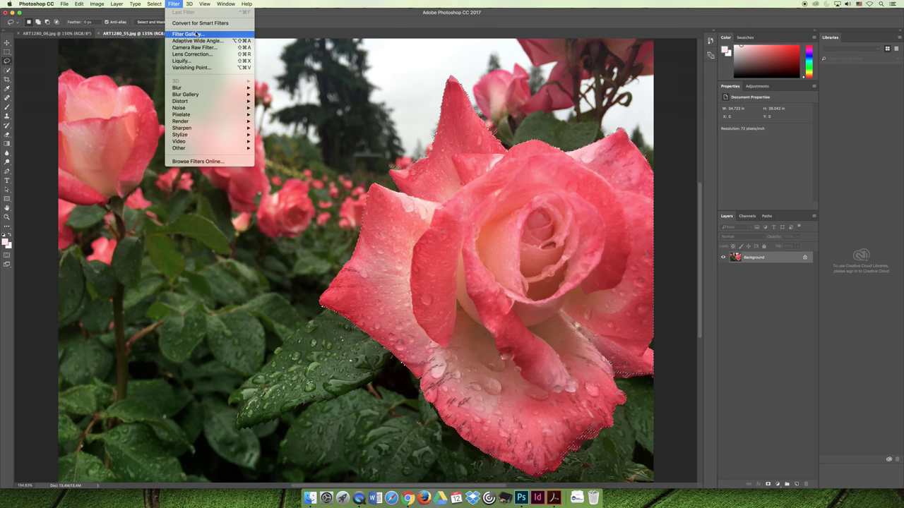
click(188, 34)
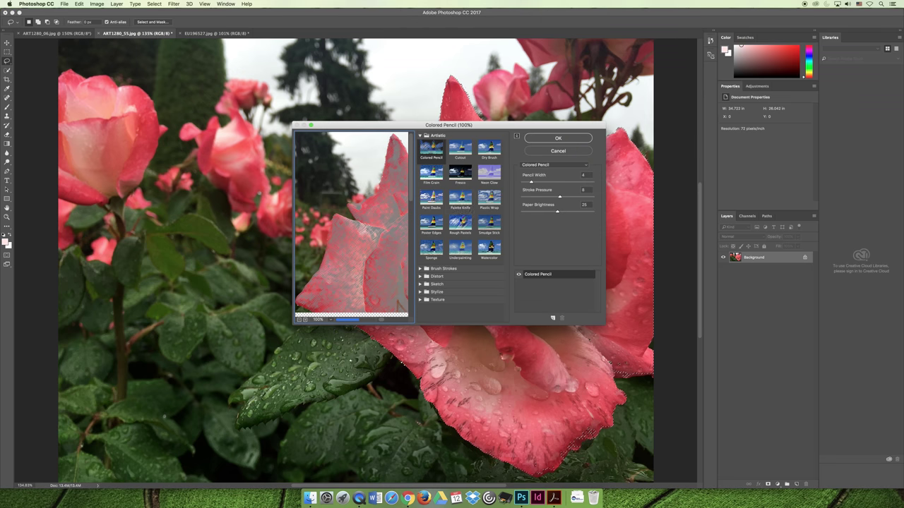
mouse_move(463, 149)
mouse_down()
mouse_move(236, 159)
mouse_move(239, 170)
mouse_up()
click(240, 172)
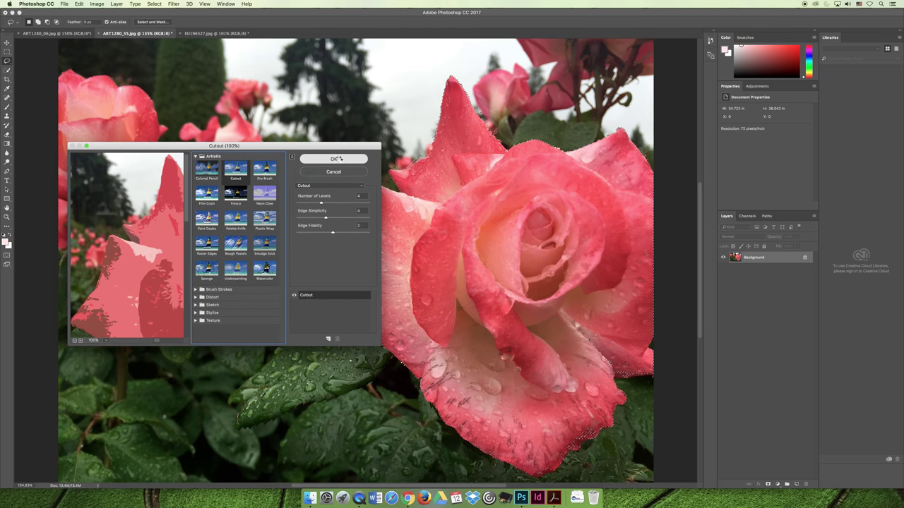
click(343, 162)
key(super+d)
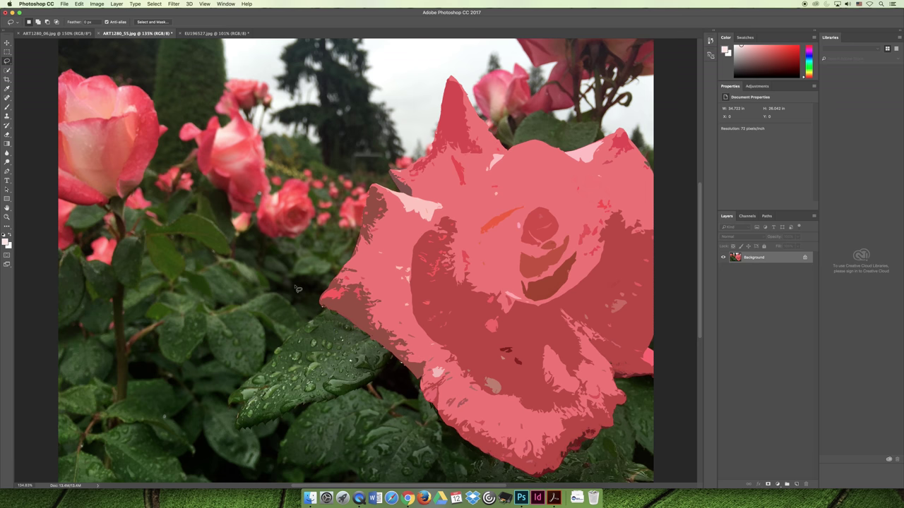
Step: Undo the deselection and the Cutout filter on the rose
key(super+z)
click(79, 5)
click(96, 26)
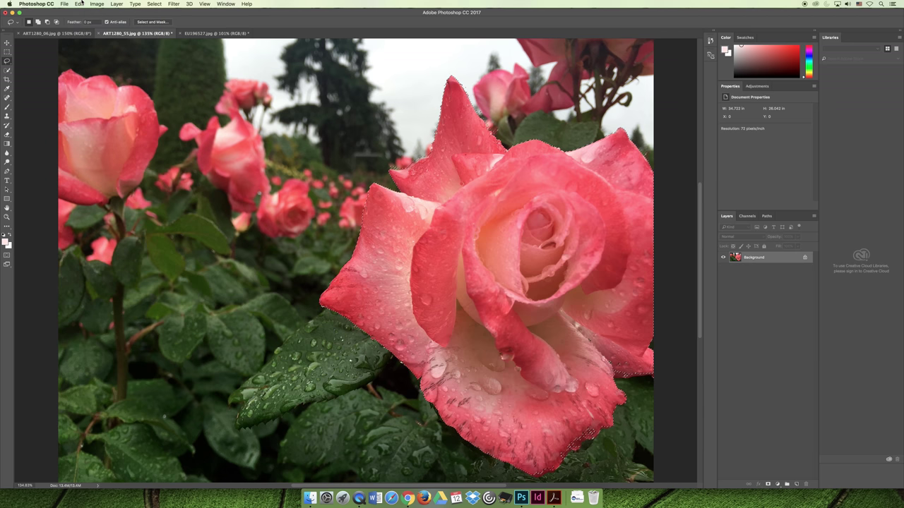
Step: Duplicate the Background layer as Background copy in the same document
right_click(753, 259)
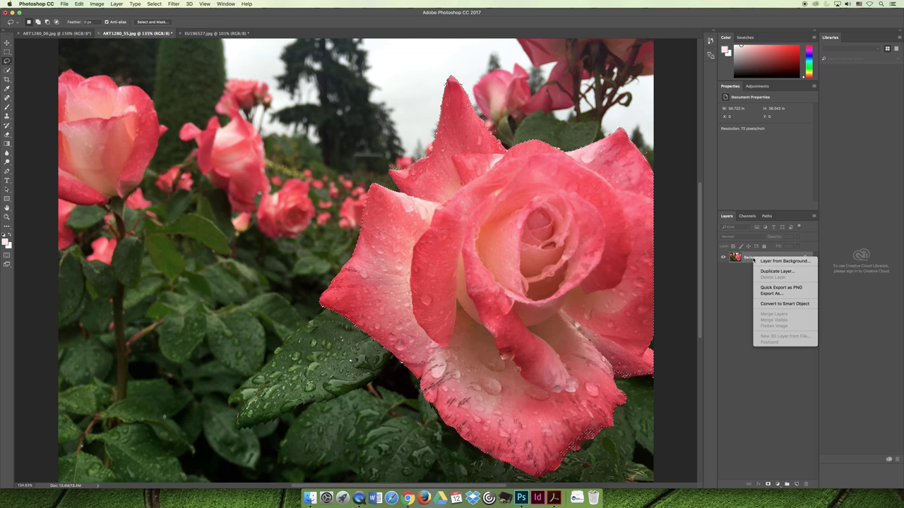
click(781, 273)
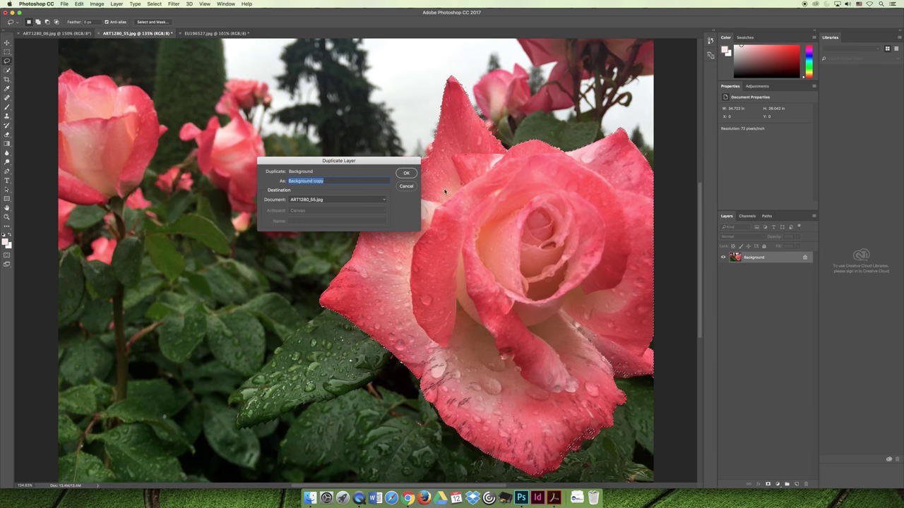
key(Return)
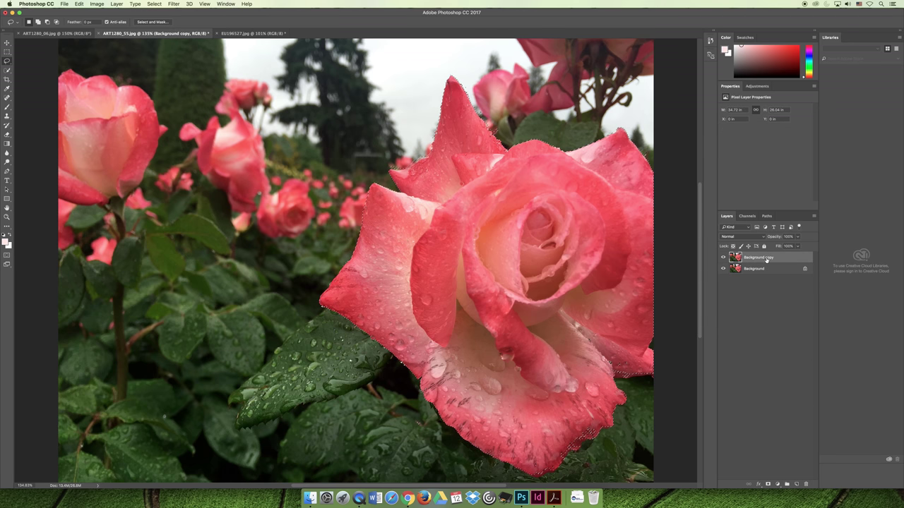
Step: Apply the artistic Cutout filter from the Filter Gallery to the selected rose on the Background copy layer
click(173, 3)
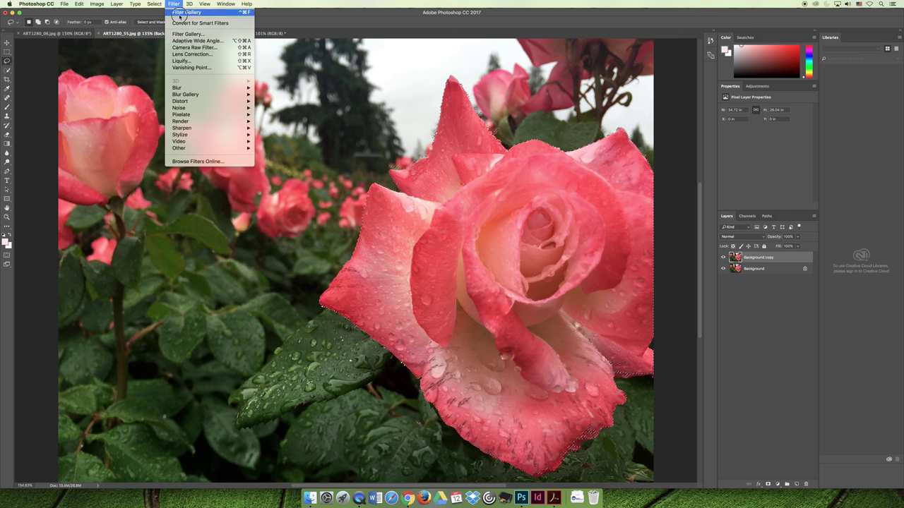
click(188, 34)
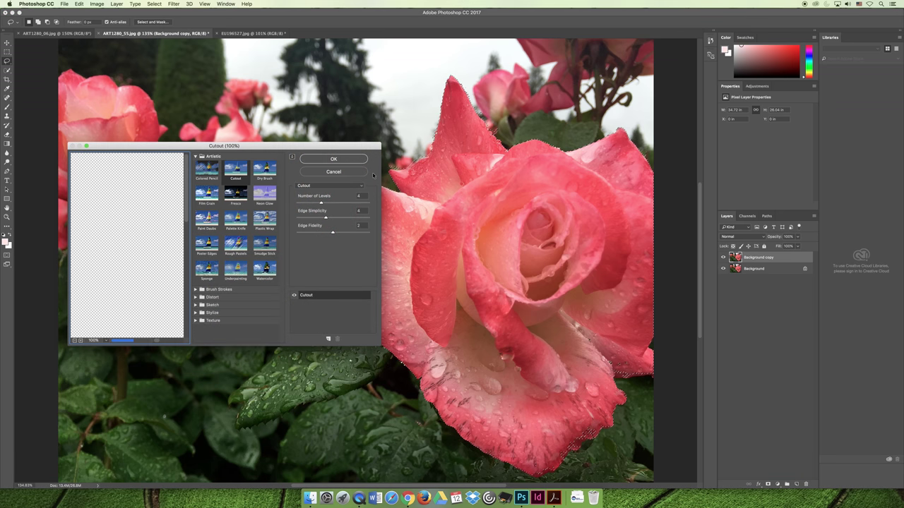
click(332, 160)
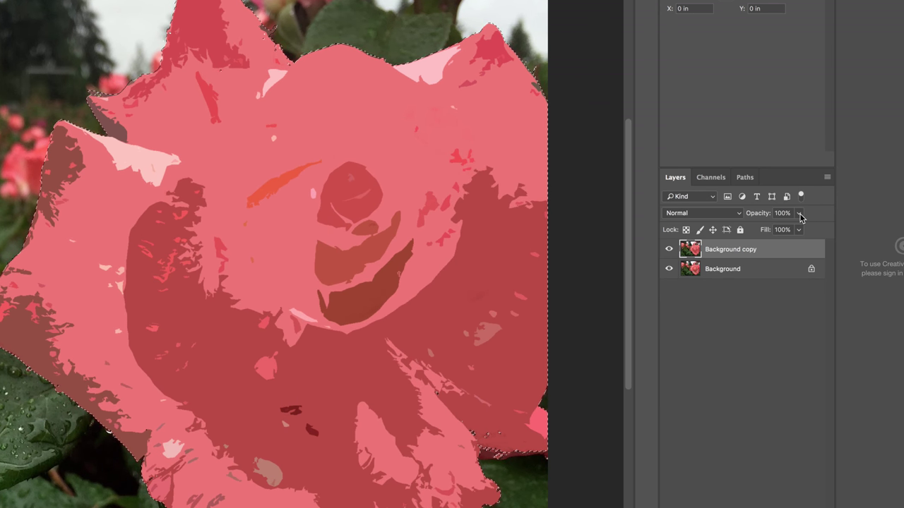
Step: Lower the Background copy layer's opacity to 37%, then deselect the rose and undo the deselection
click(798, 216)
drag(801, 230, 763, 231)
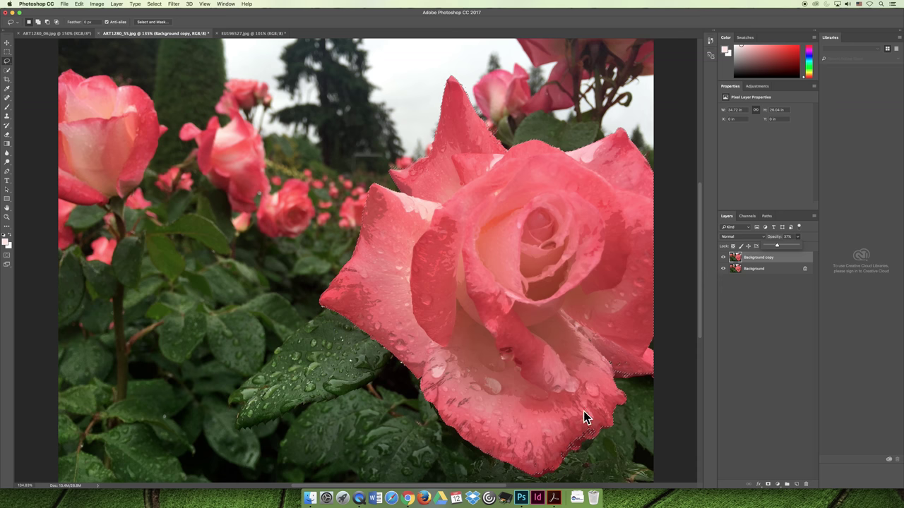
key(super+d)
key(super+z)
Step: Set the Background copy layer's opacity to 100%
click(797, 237)
drag(804, 247, 832, 249)
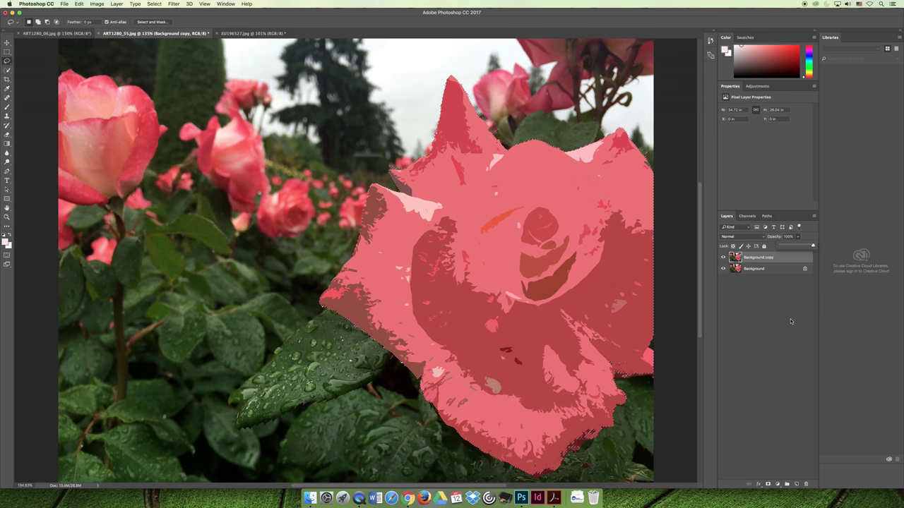
click(791, 322)
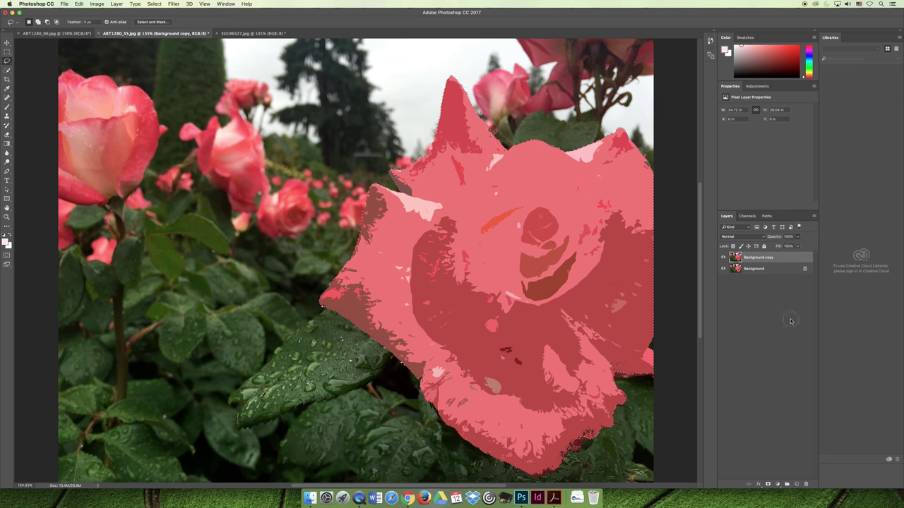
Step: Set the Background copy layer's blend mode to Overlay, then deselect the rose and restore its selection
click(763, 238)
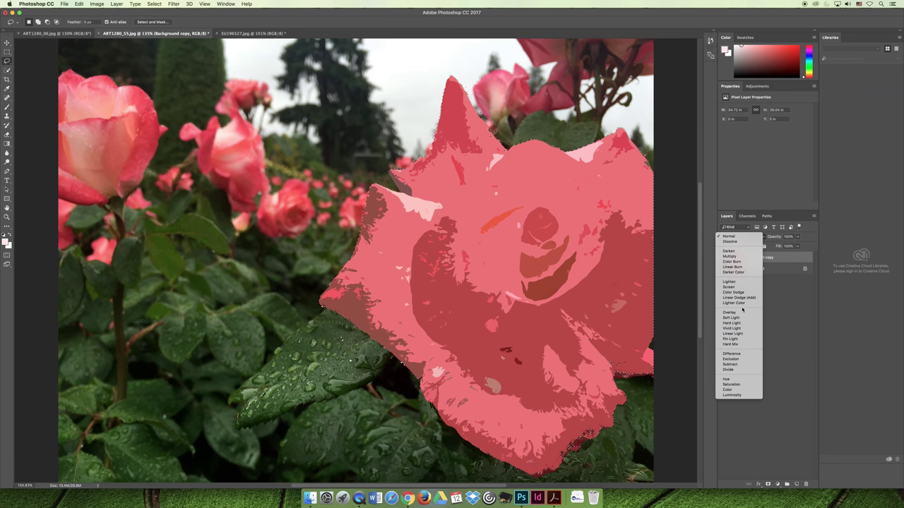
click(742, 313)
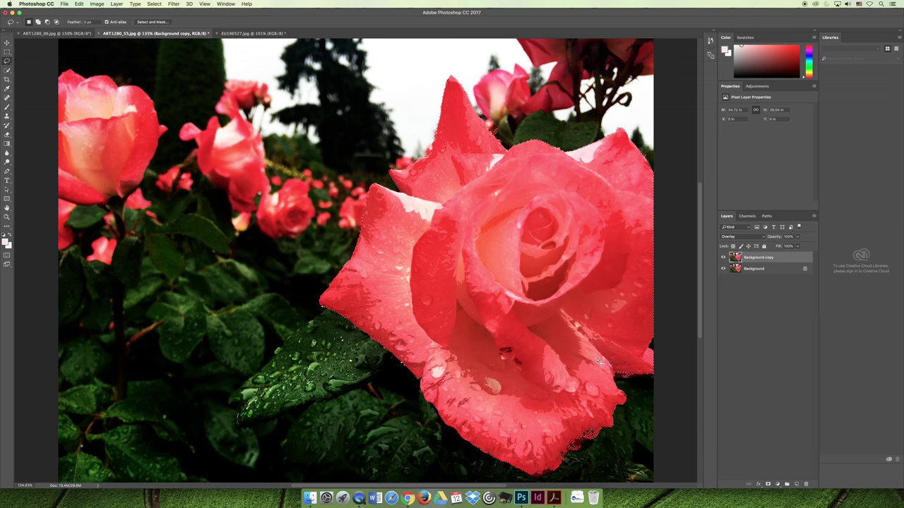
key(super+d)
key(shift+super+d)
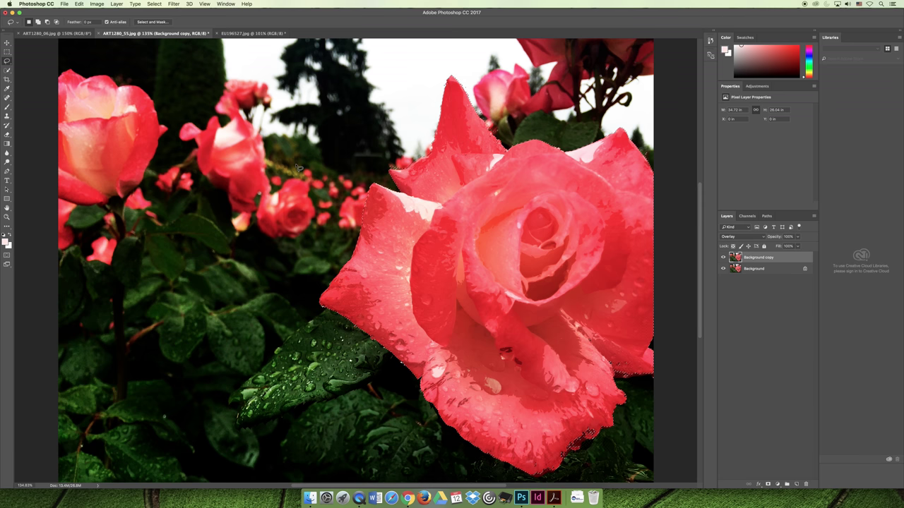
Step: Step back through the history to undo the Overlay blending, the opacity changes and the Cutout filter, keeping the duplicated layer
click(79, 4)
click(96, 26)
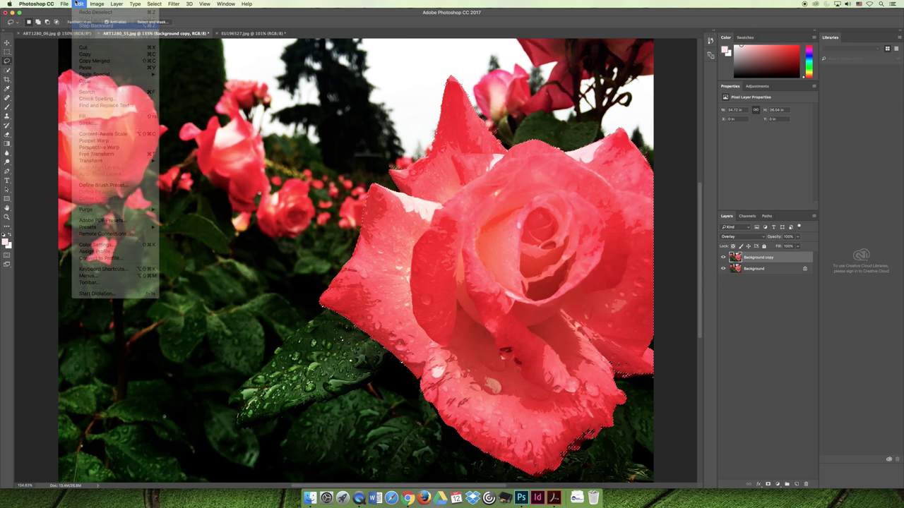
click(79, 4)
click(92, 25)
click(79, 4)
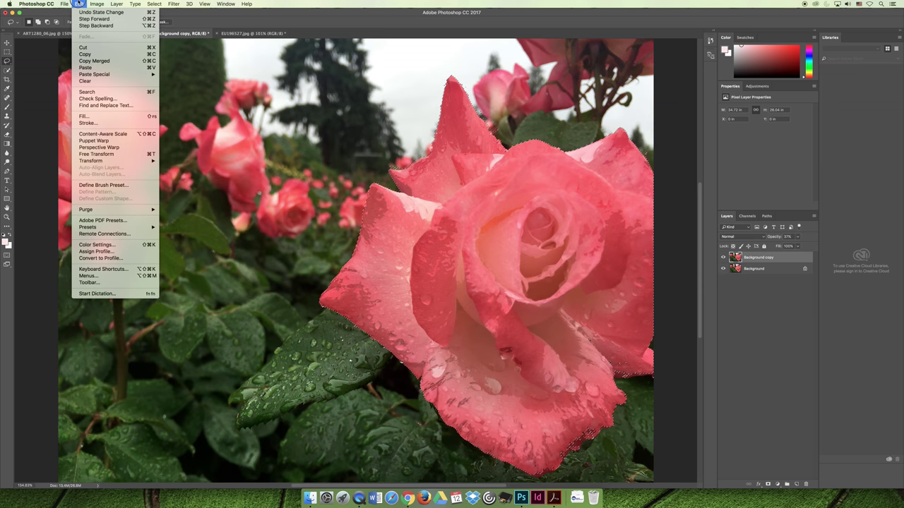
click(94, 18)
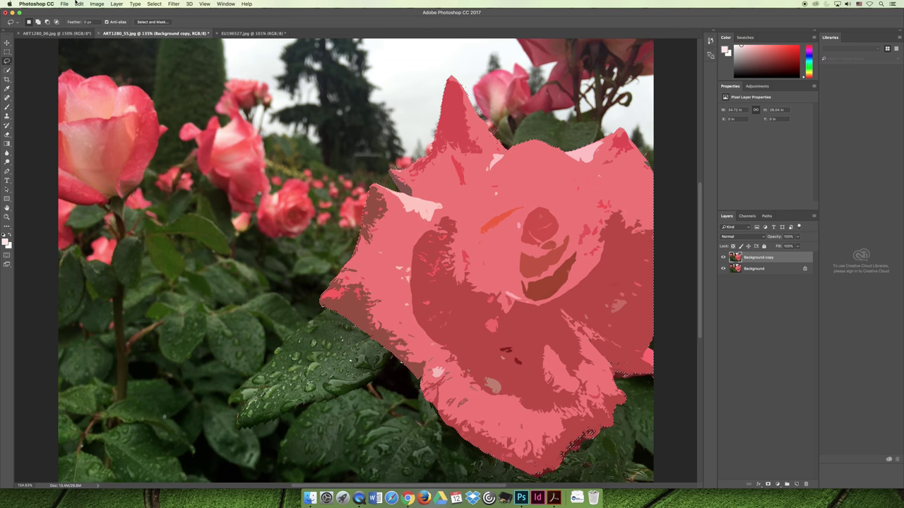
click(79, 3)
click(92, 25)
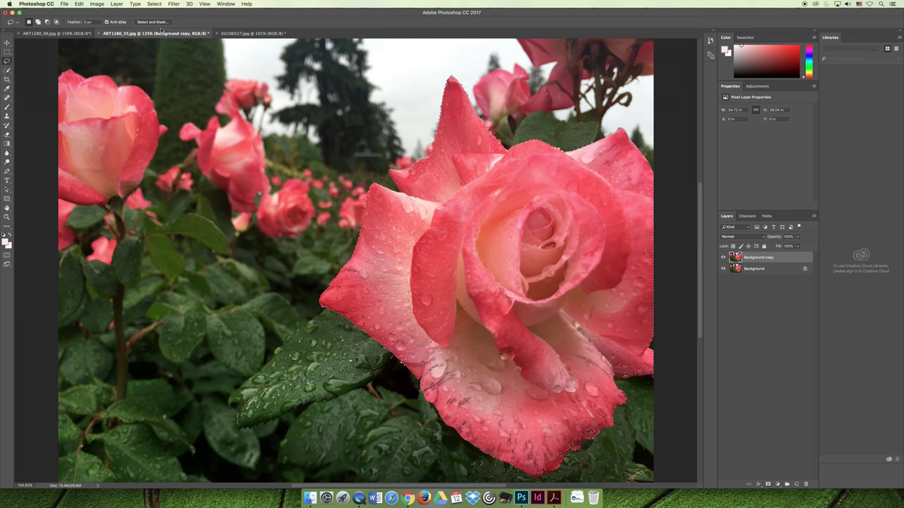
Step: Start a Hue/Saturation adjustment on the selected rose in the Background copy layer and set the hue to +126
click(98, 4)
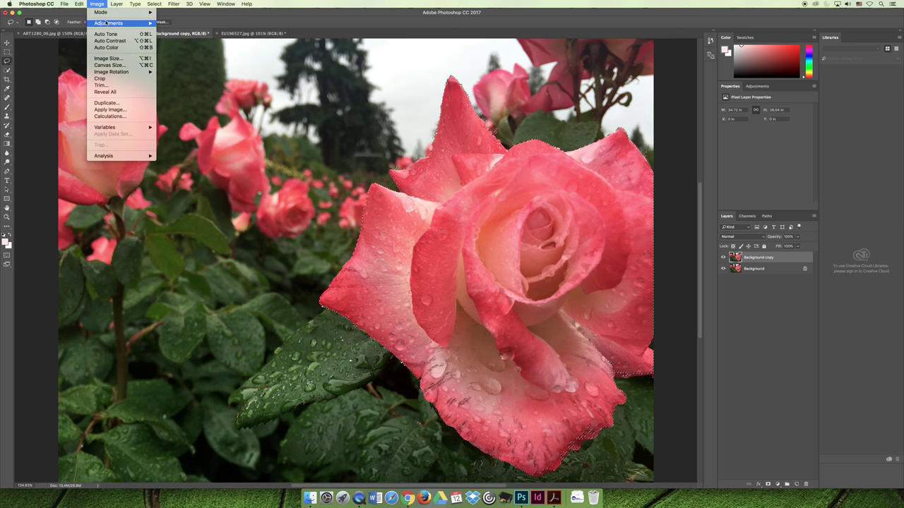
mouse_move(117, 24)
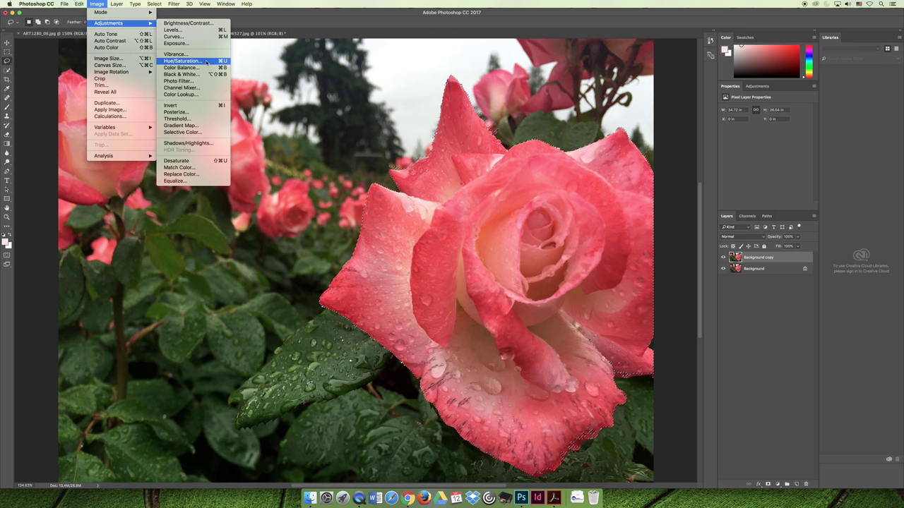
click(206, 62)
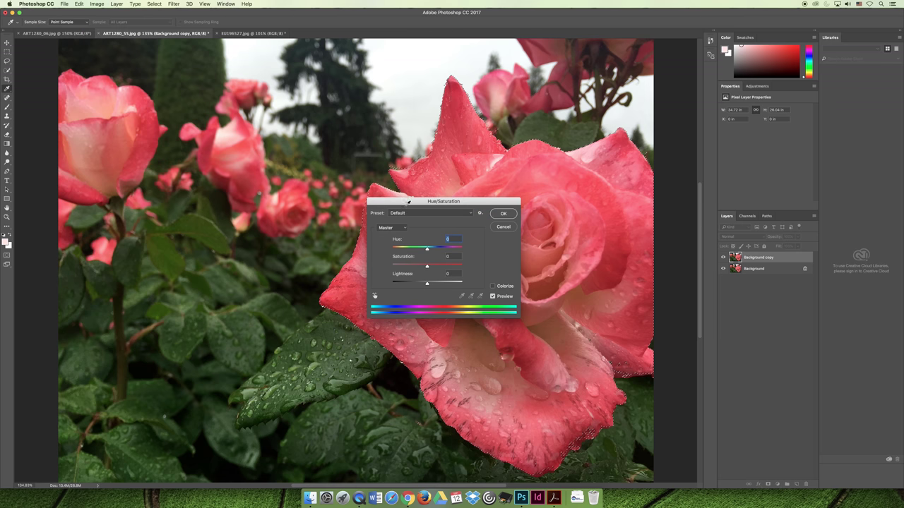
drag(439, 203, 241, 164)
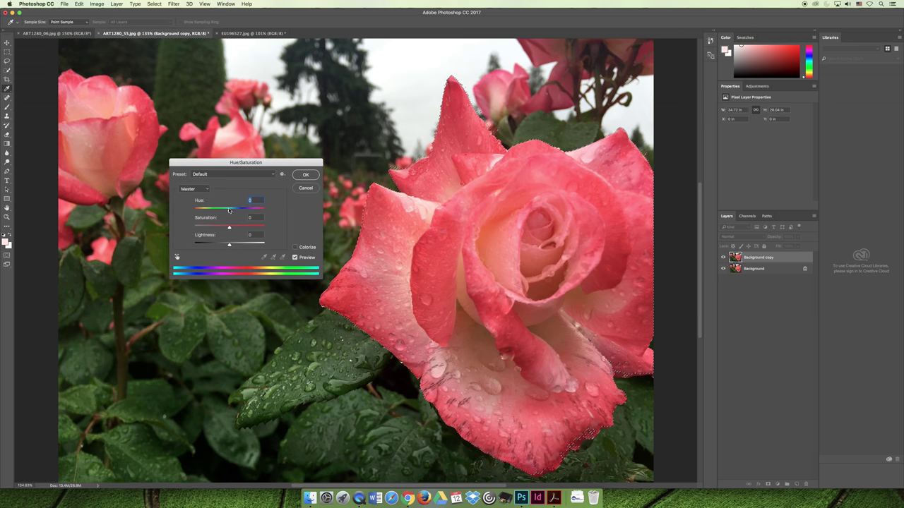
drag(230, 214, 253, 210)
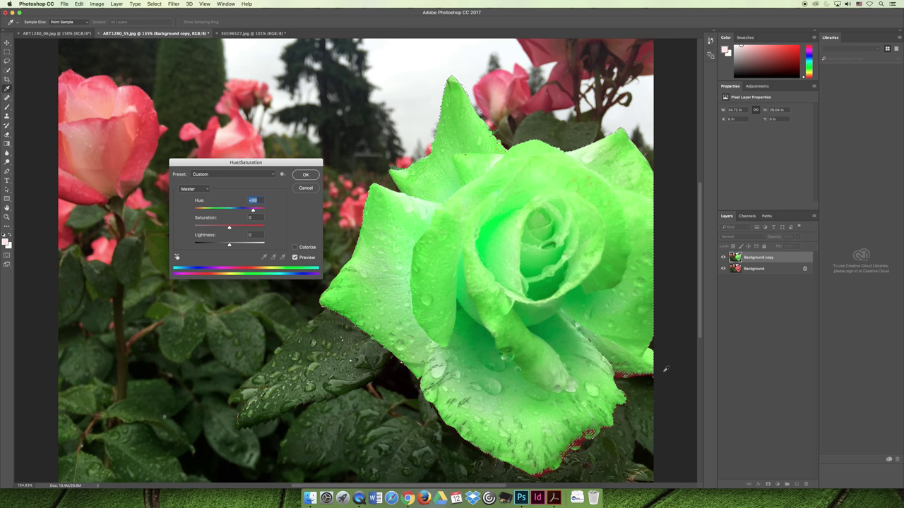
mouse_move(253, 210)
mouse_down()
mouse_move(196, 216)
mouse_move(259, 219)
mouse_up()
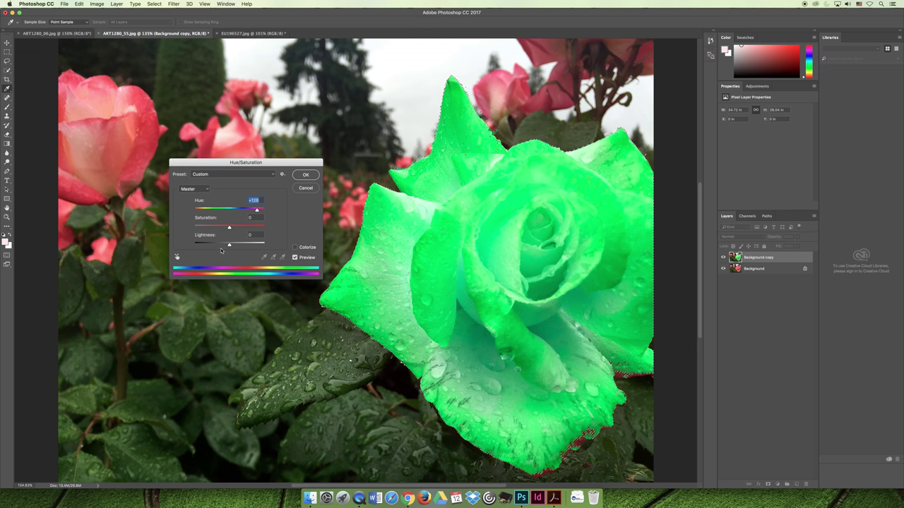
Step: Set the rose's saturation to -46 and its hue to about -136 for a soft blue color
drag(230, 228, 216, 228)
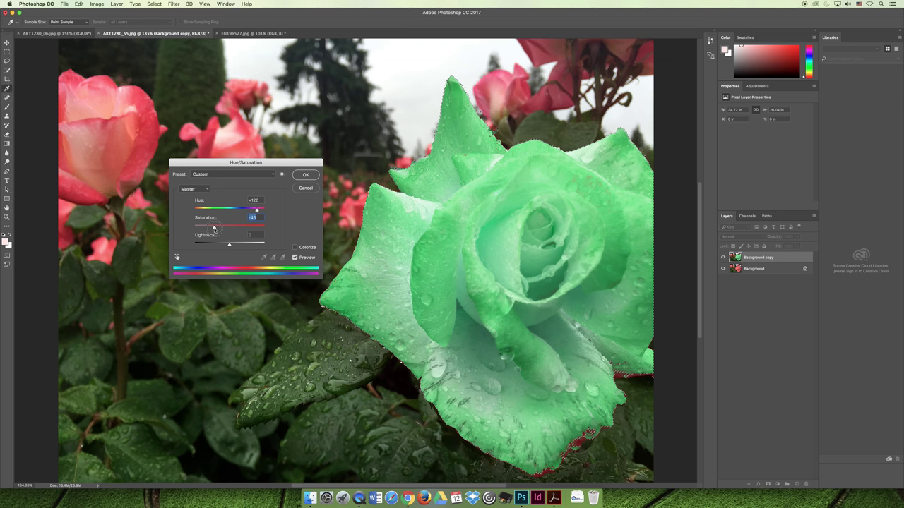
drag(257, 210, 216, 212)
drag(206, 211, 200, 210)
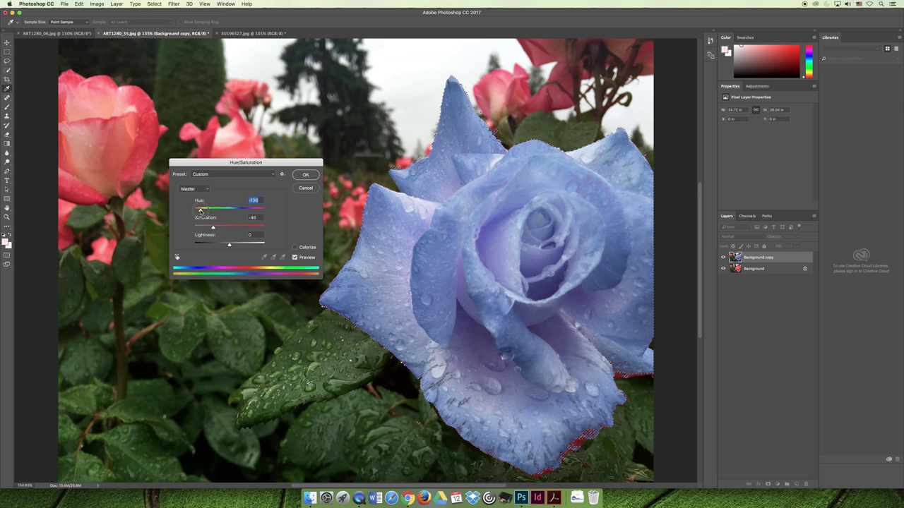
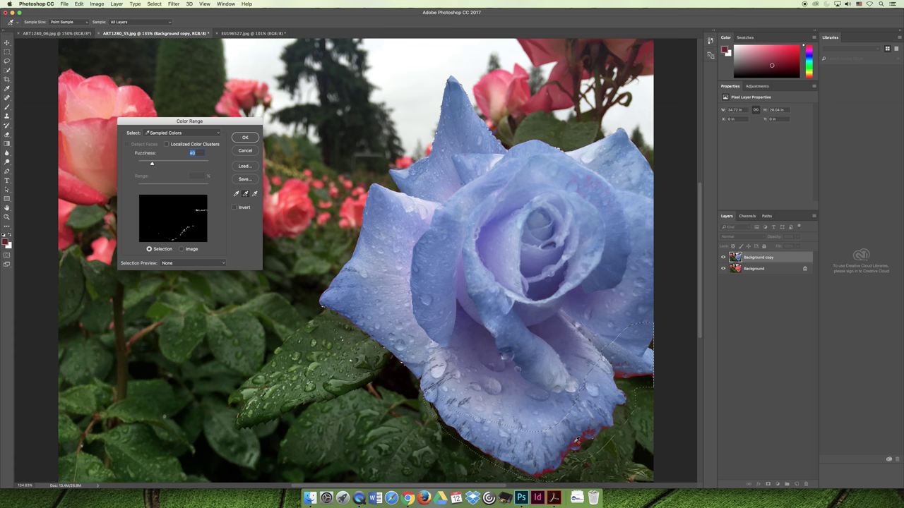
click(583, 445)
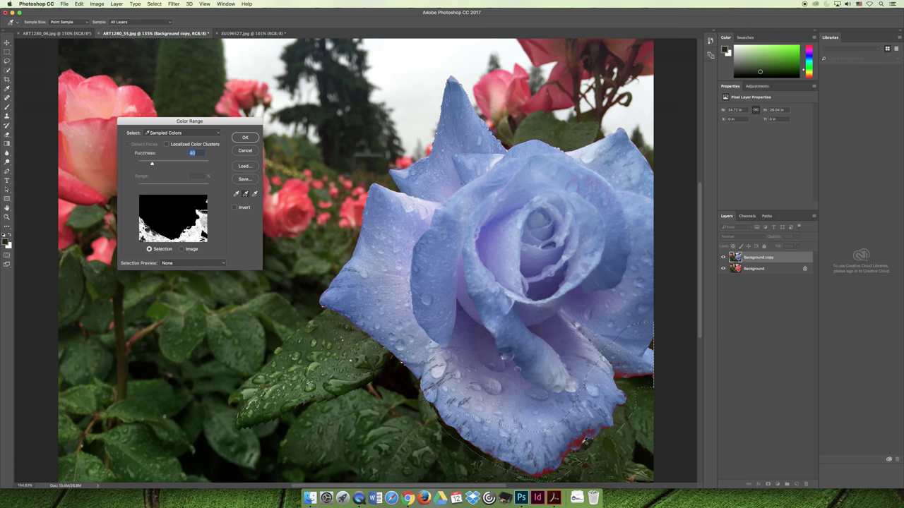
drag(195, 116, 351, 202)
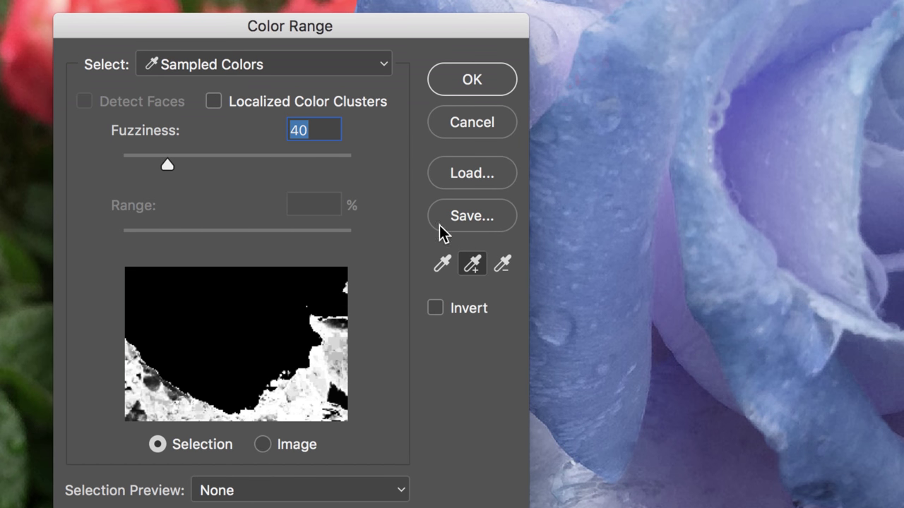
key(super)
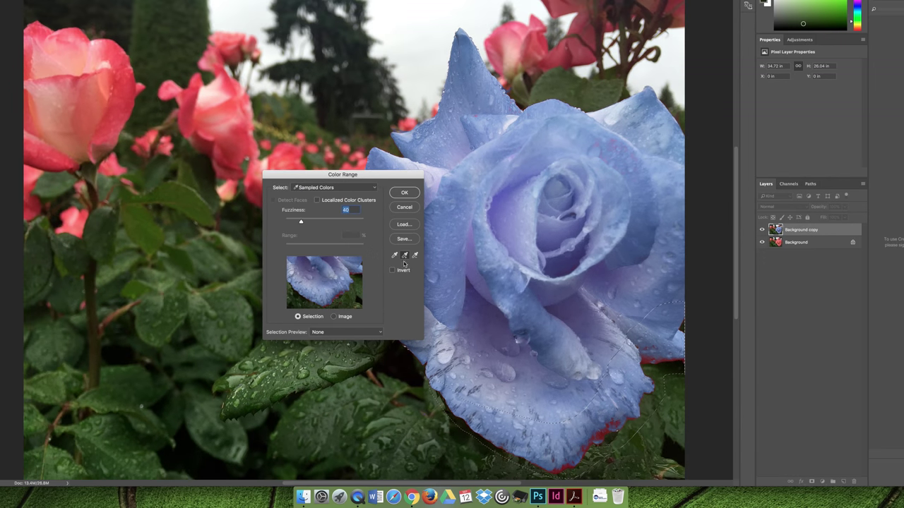
click(415, 255)
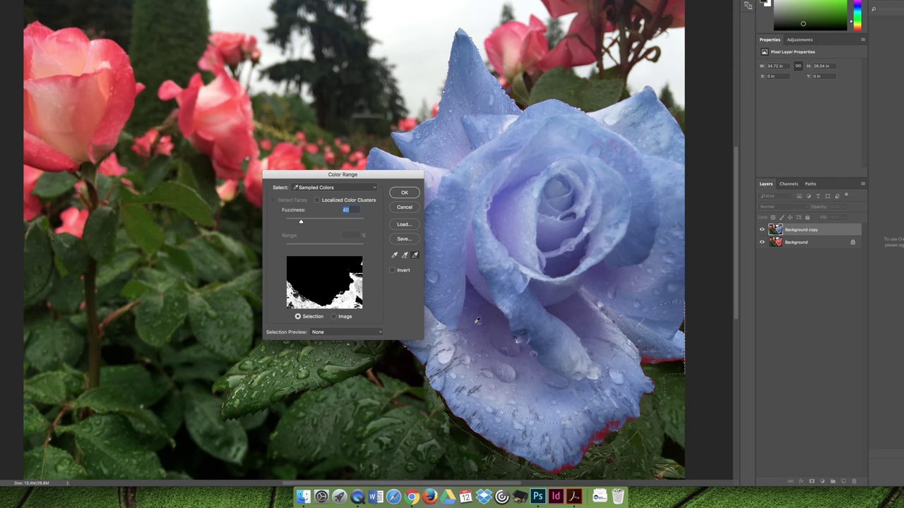
click(597, 452)
click(607, 446)
click(618, 437)
click(660, 396)
click(651, 401)
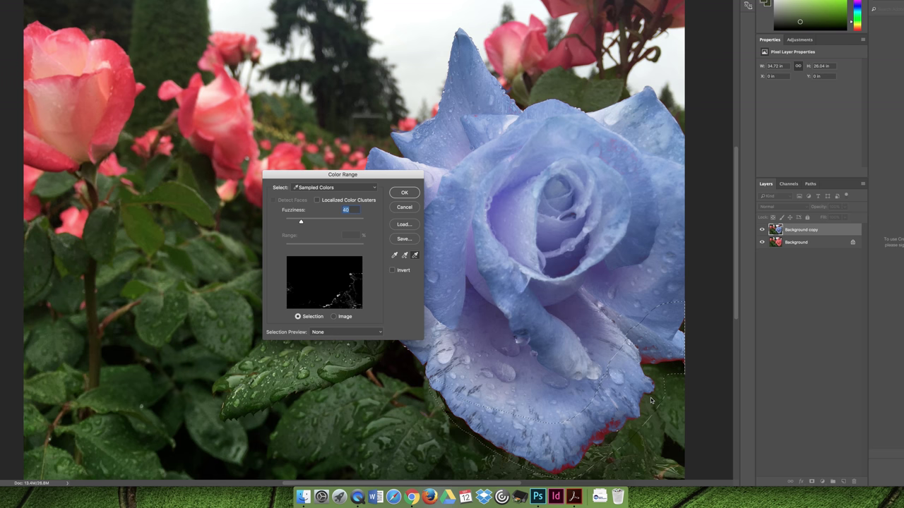
click(409, 207)
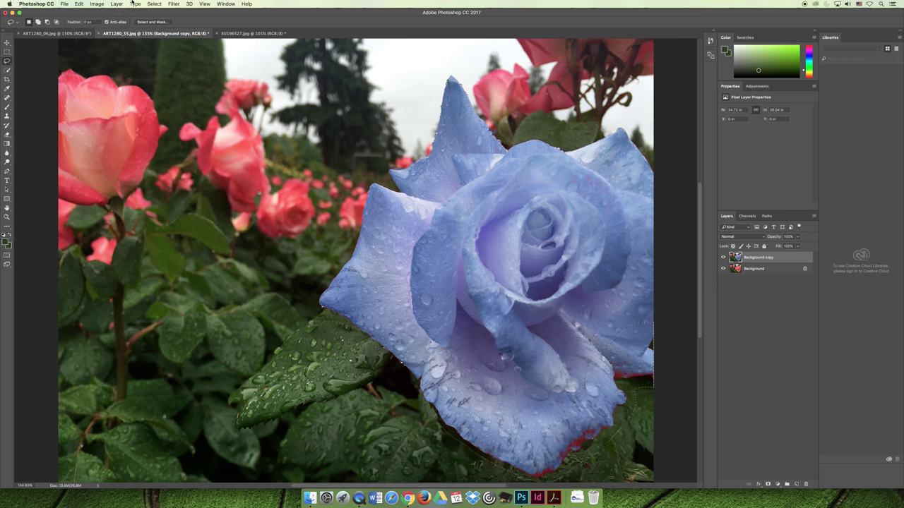
Step: Select the leftover red fringe along the rose's lower petal edges with Color Range, sampling the reds at fuzziness 40
click(154, 3)
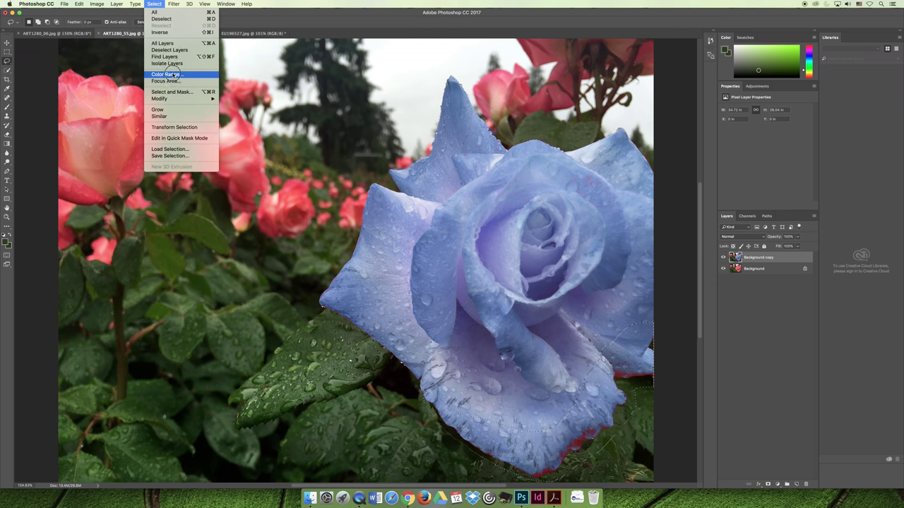
click(166, 70)
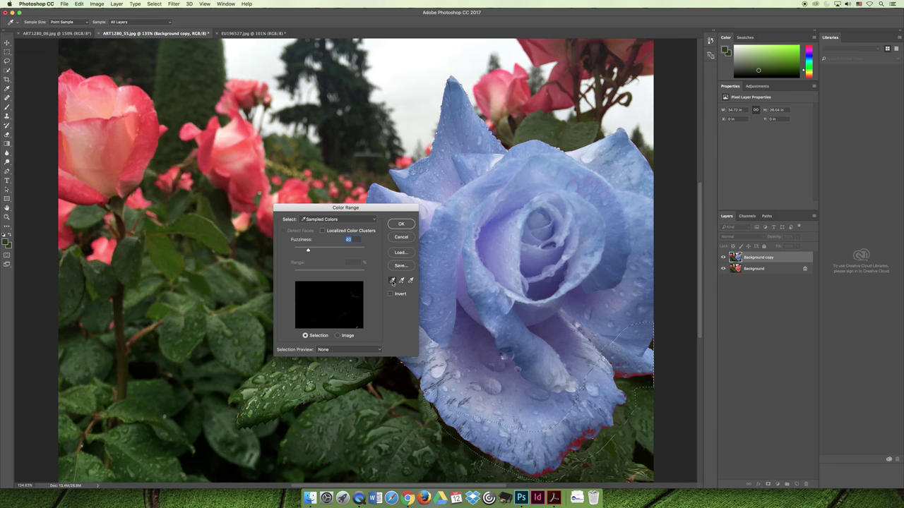
click(577, 447)
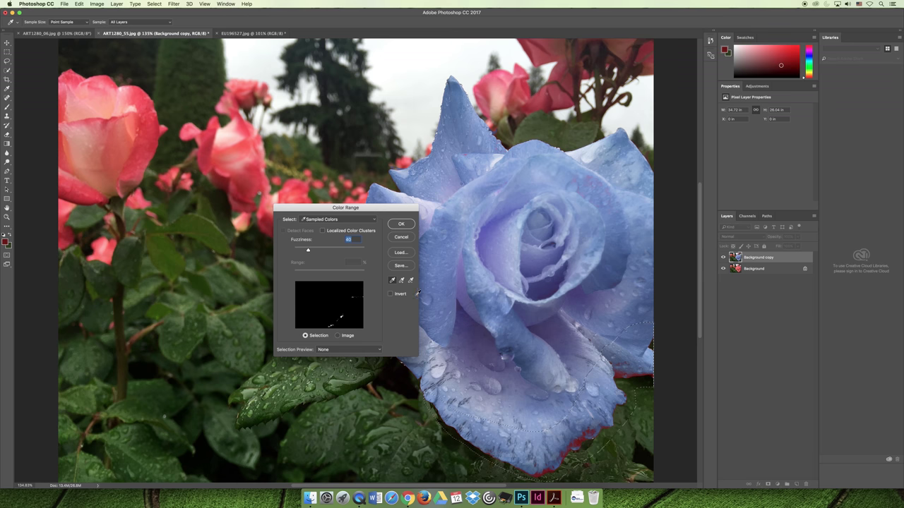
click(634, 373)
click(639, 372)
click(609, 428)
click(550, 469)
click(402, 224)
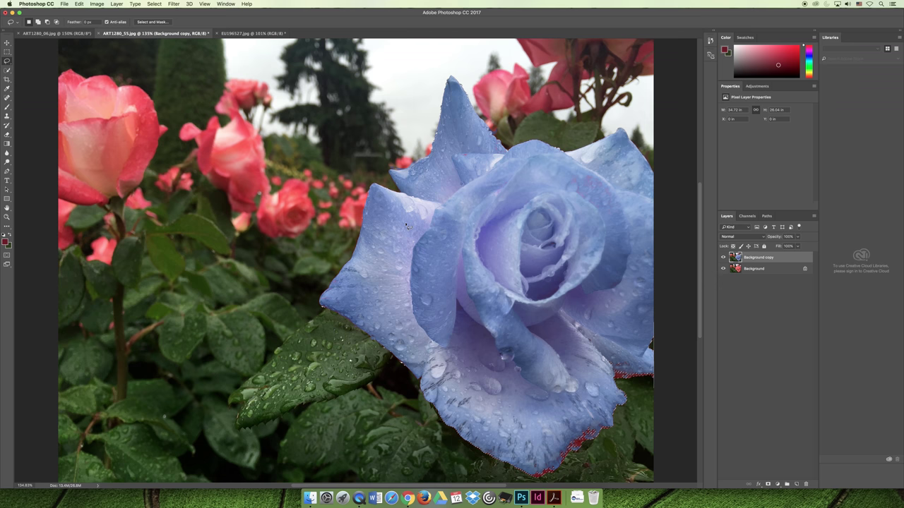
Step: Recolor the selected red fringe along the rose's petal edges with Hue/Saturation, using hue -94 and saturation -44
click(97, 3)
mouse_move(113, 22)
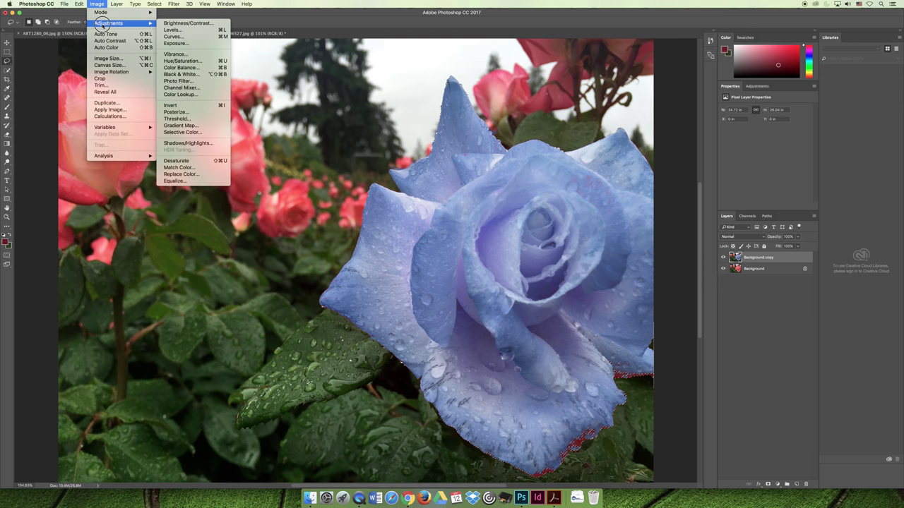
click(182, 61)
drag(229, 212, 258, 212)
drag(276, 163, 477, 349)
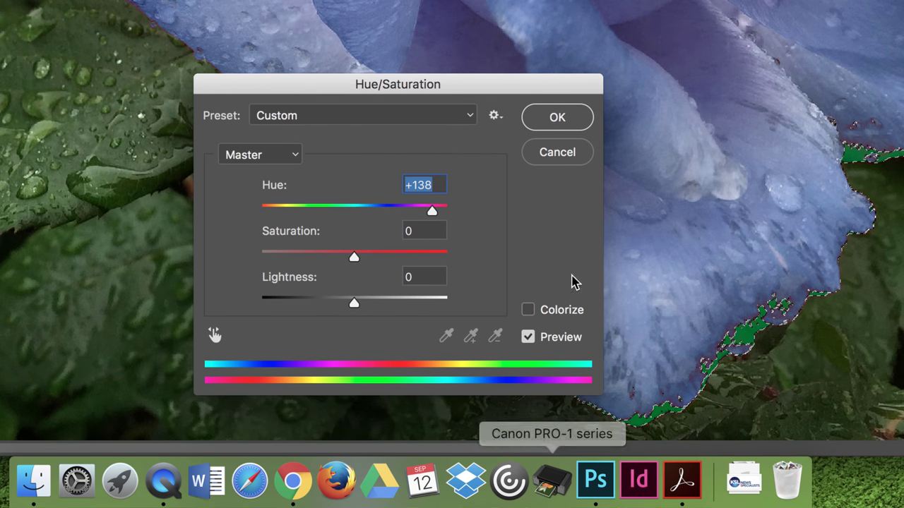
drag(433, 214, 275, 213)
drag(352, 257, 326, 259)
drag(276, 212, 296, 213)
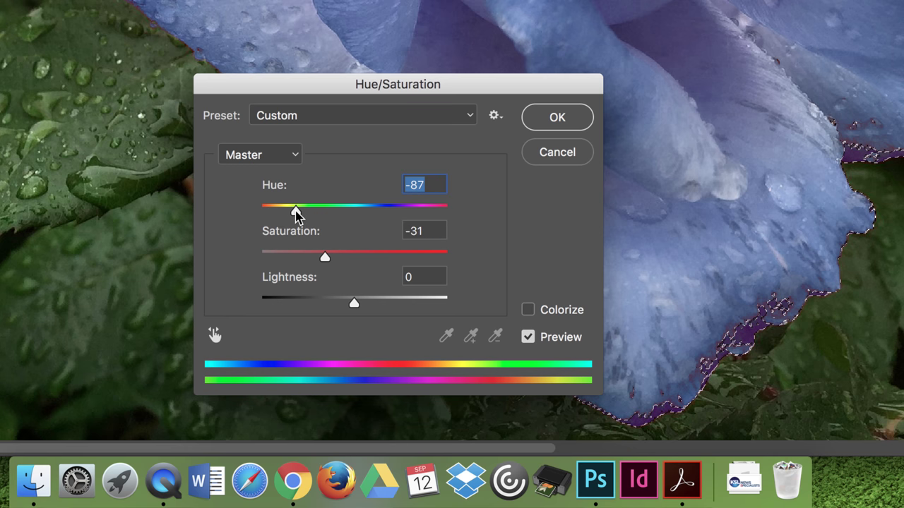
drag(296, 214, 293, 211)
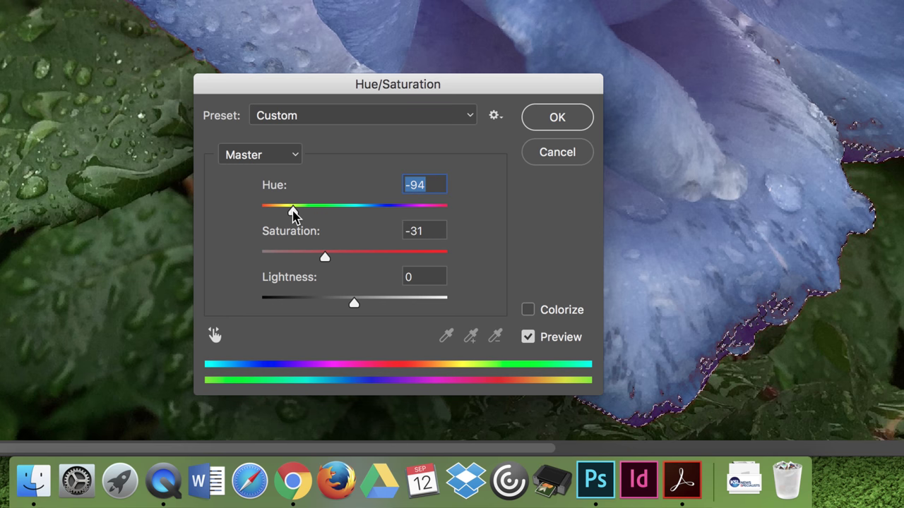
drag(326, 258, 313, 259)
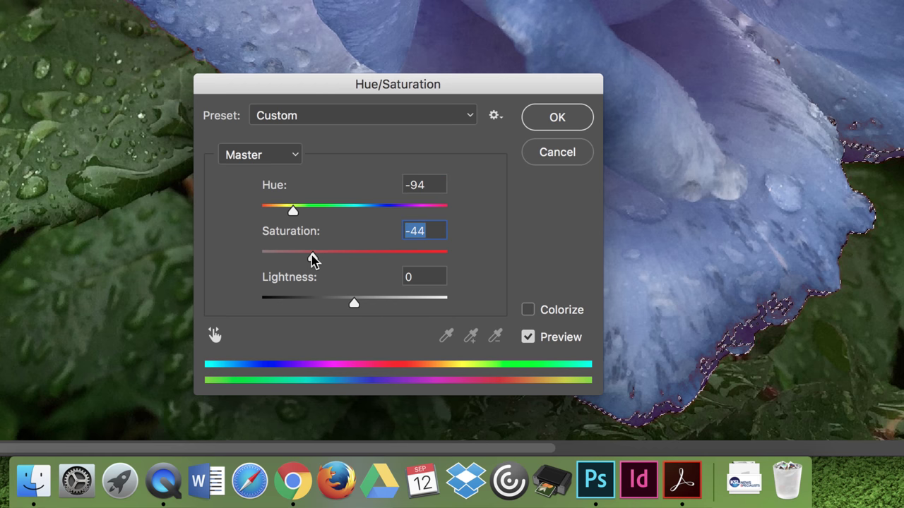
click(555, 118)
click(545, 121)
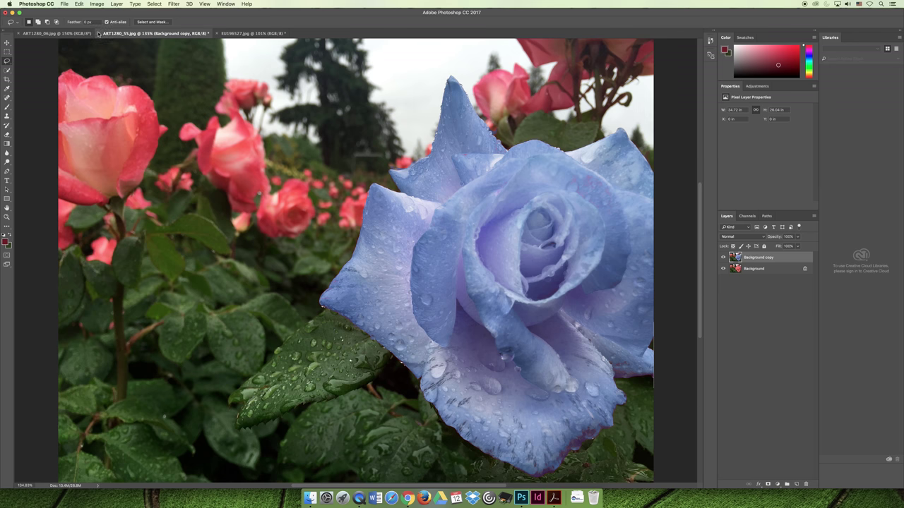
Step: Close the rose image ART1280_55.jpg and switch to the ice cream image ART1280_06.jpg
click(100, 34)
click(423, 159)
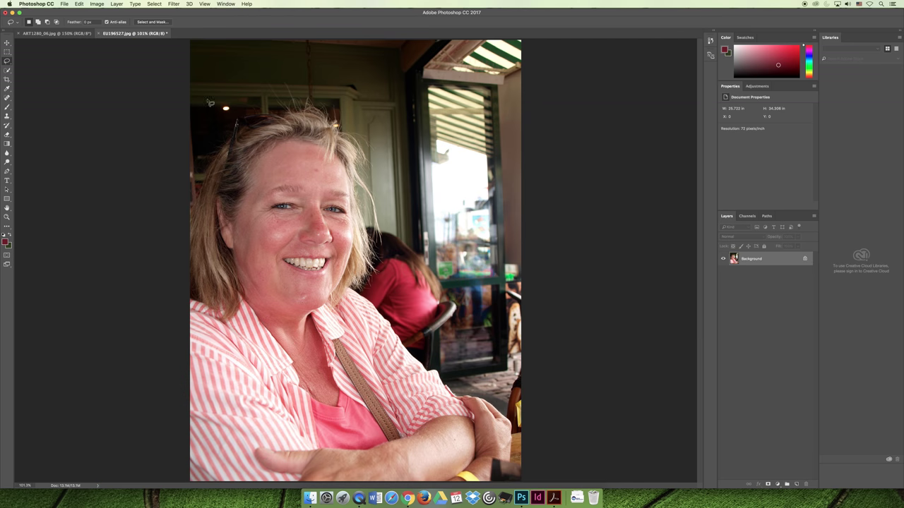
click(63, 33)
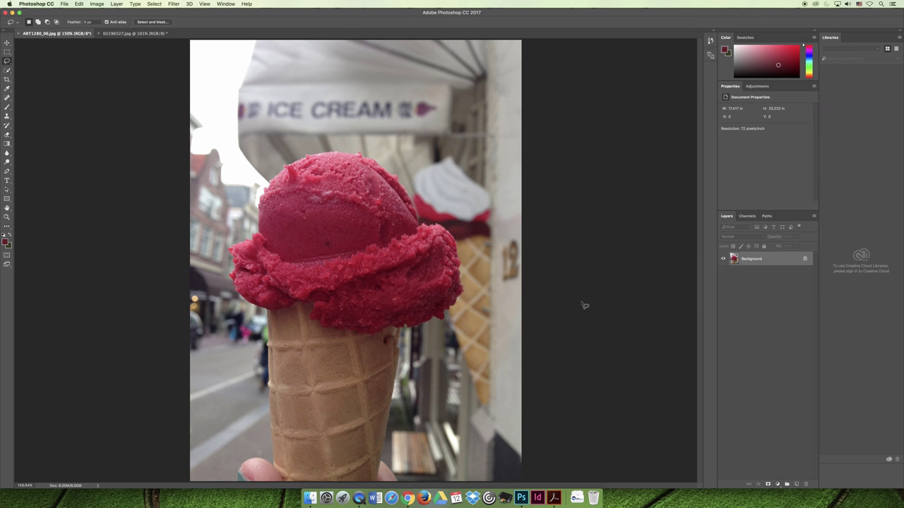
Step: Start a Focus Area selection on the ice cream cone and preview it in the On Layers view
click(154, 4)
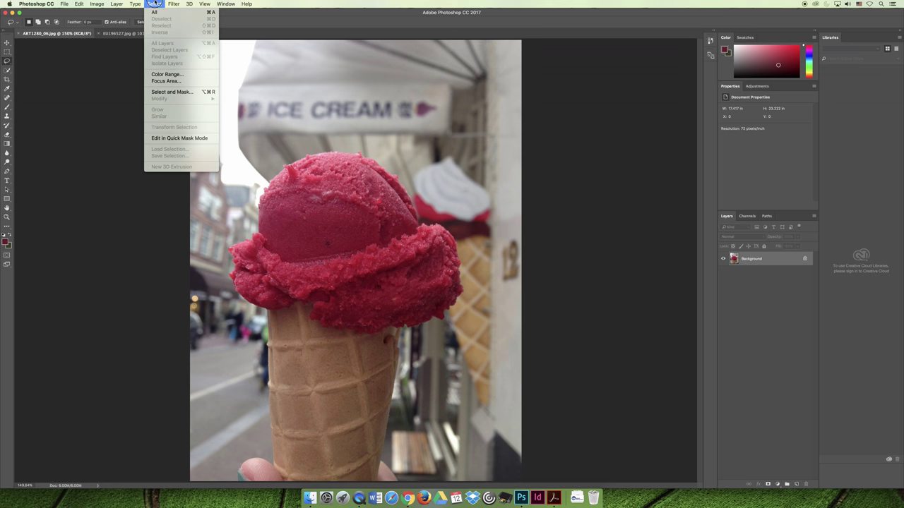
click(167, 81)
drag(464, 174, 599, 176)
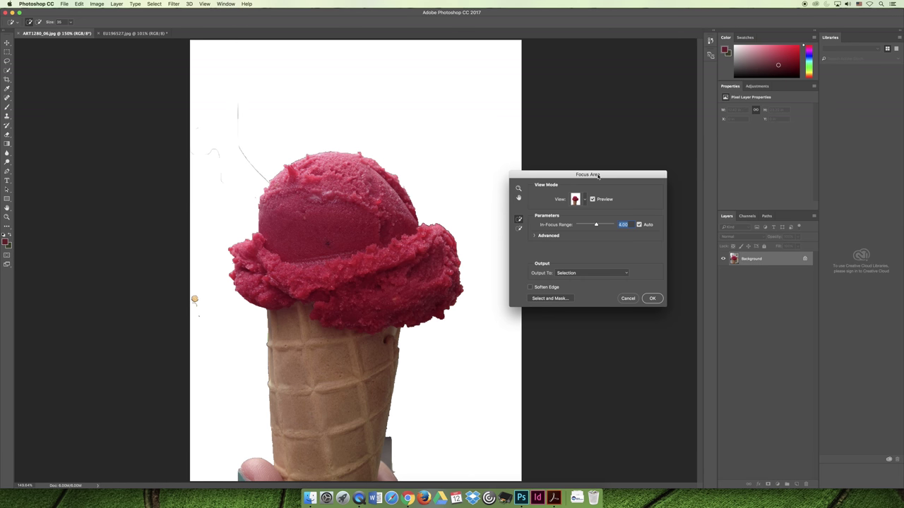
click(584, 201)
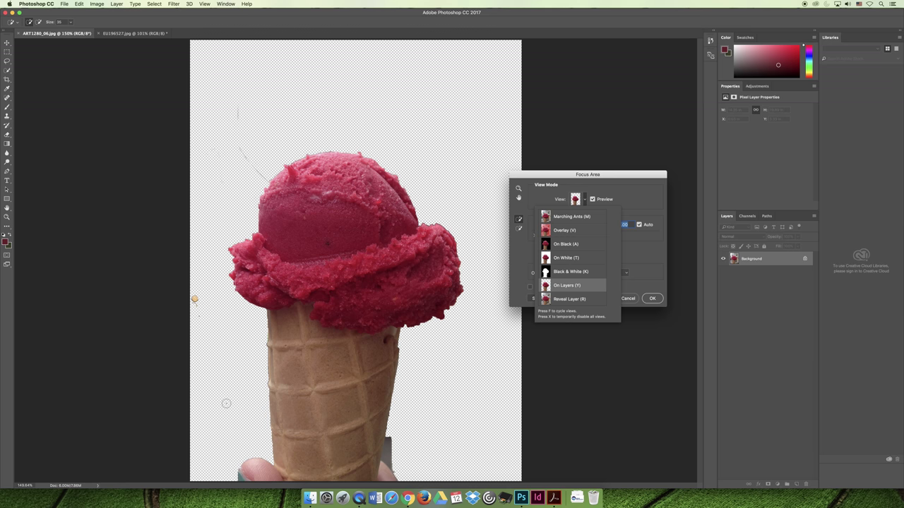
click(645, 252)
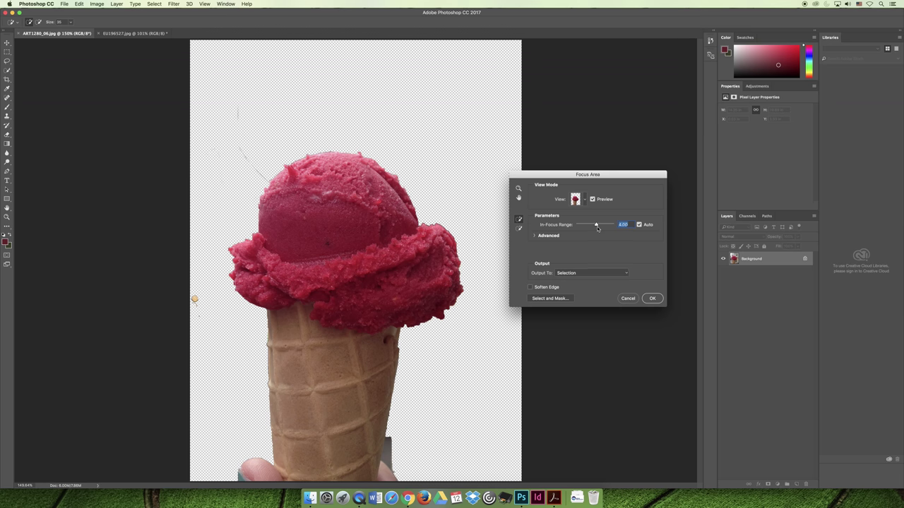
Step: Set the Focus Area's In-Focus Range to 2.25 to isolate the ice cream and cone from the street background
mouse_move(596, 224)
mouse_down()
mouse_move(577, 226)
mouse_move(613, 226)
mouse_move(581, 228)
mouse_up()
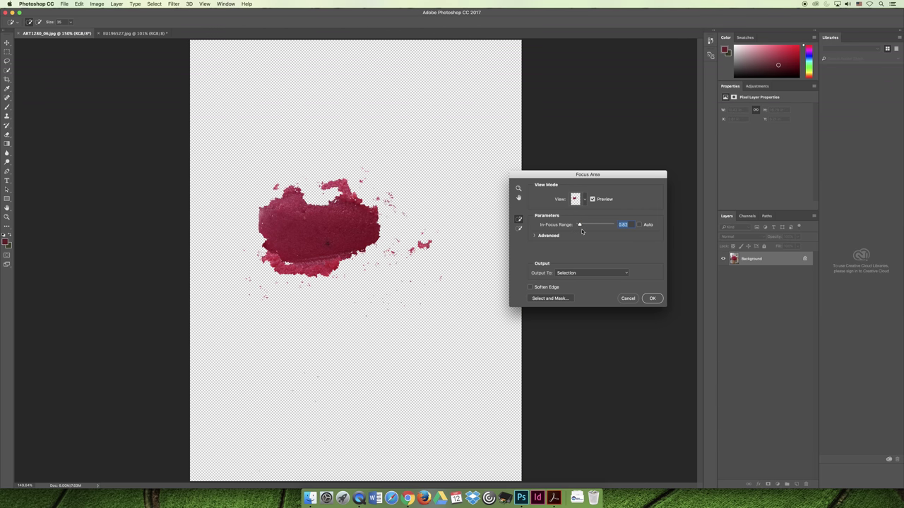
drag(580, 225, 585, 225)
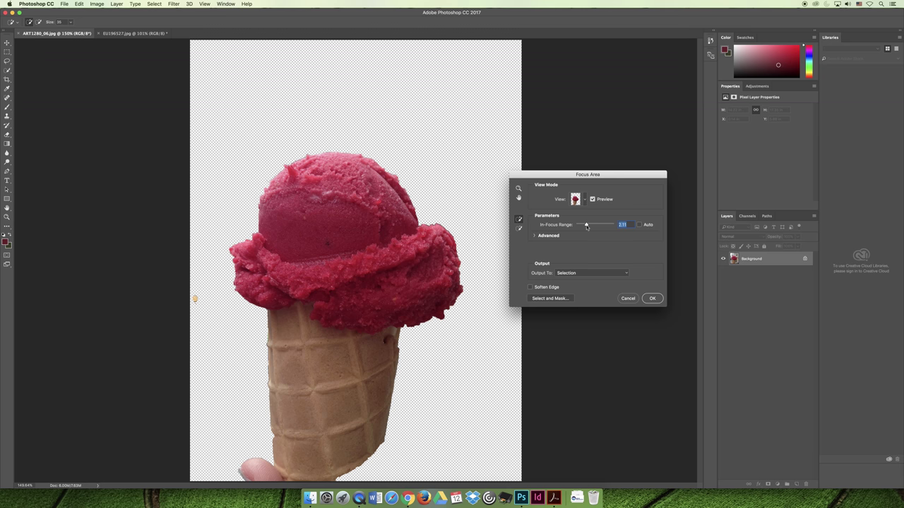
drag(587, 226, 595, 226)
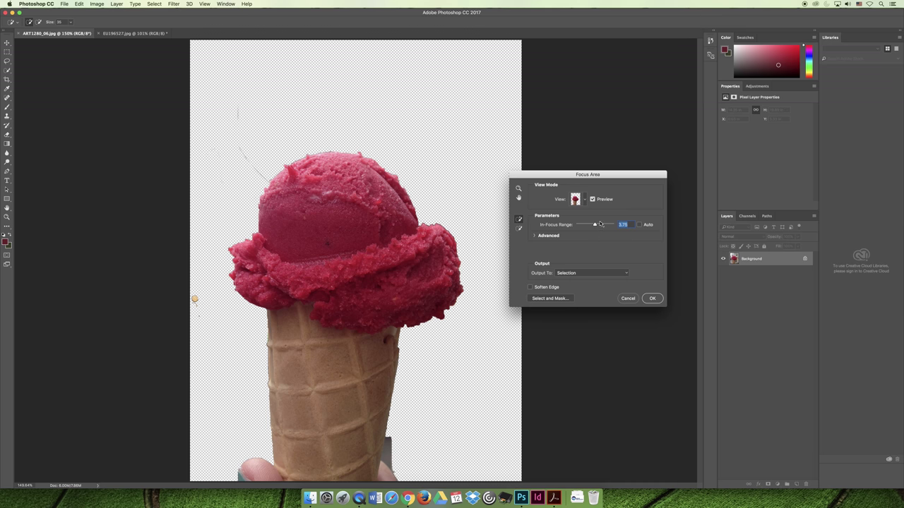
drag(597, 226, 595, 226)
drag(593, 225, 592, 226)
text(2.25)
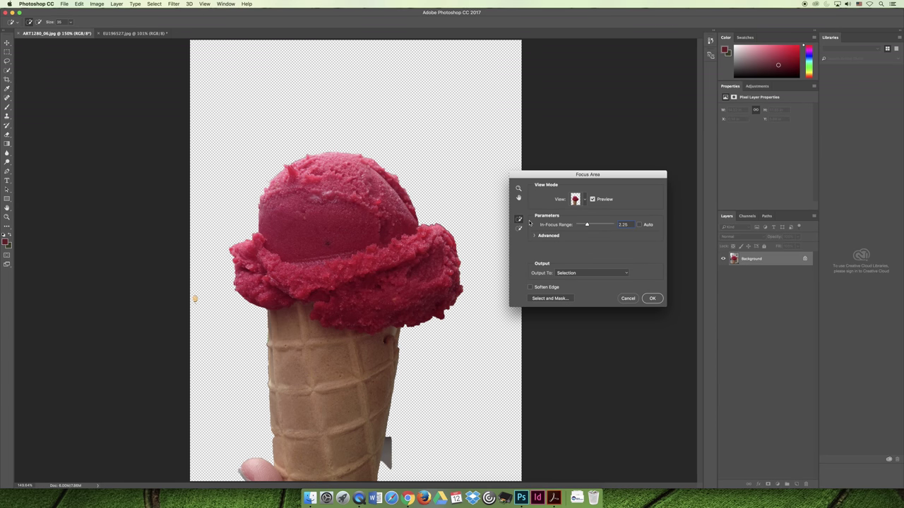
Step: Subtract the gray background patch beside the cone's base from the focus selection and restore the cone's lower edge
click(520, 228)
drag(392, 440, 388, 467)
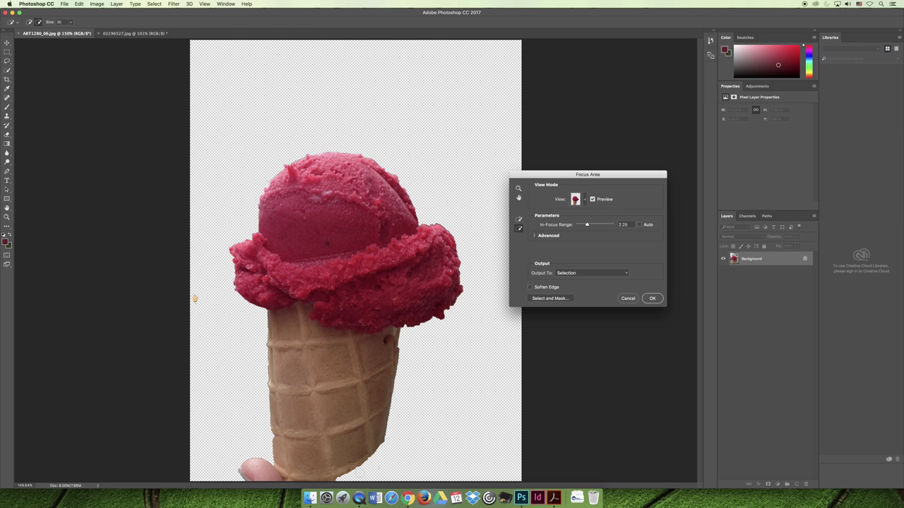
drag(361, 457, 366, 468)
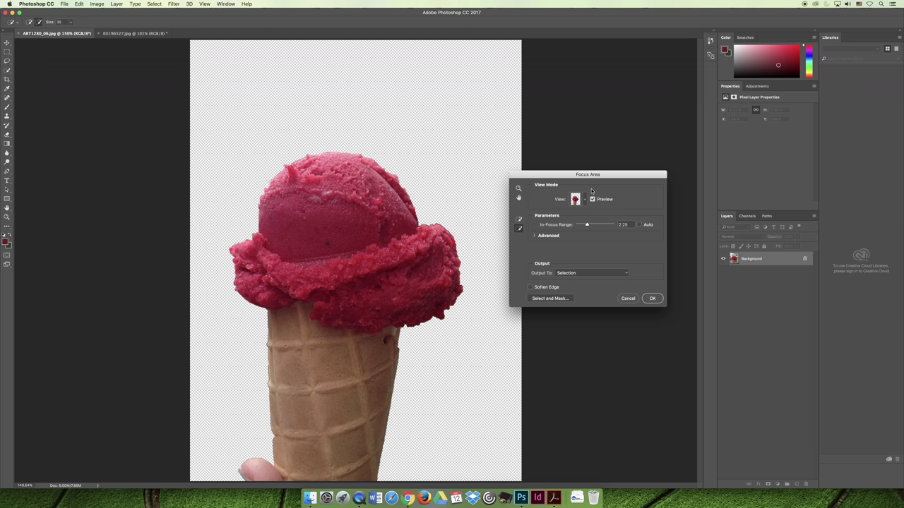
Step: Soften the edge of the focus area and output the result as a selection
click(530, 287)
click(576, 275)
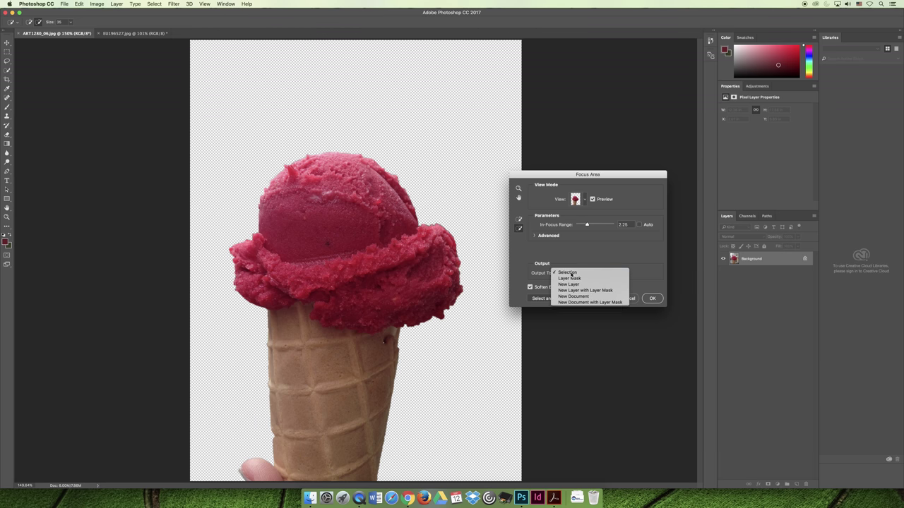
click(575, 274)
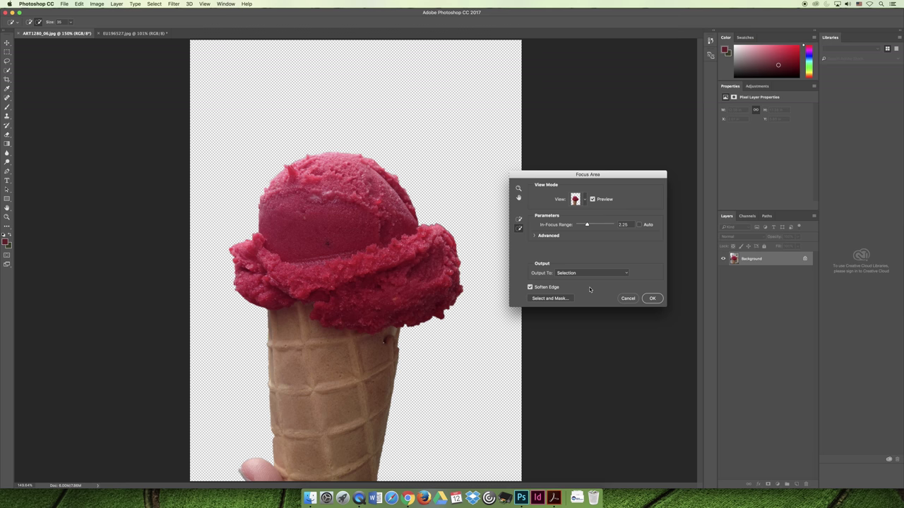
click(655, 299)
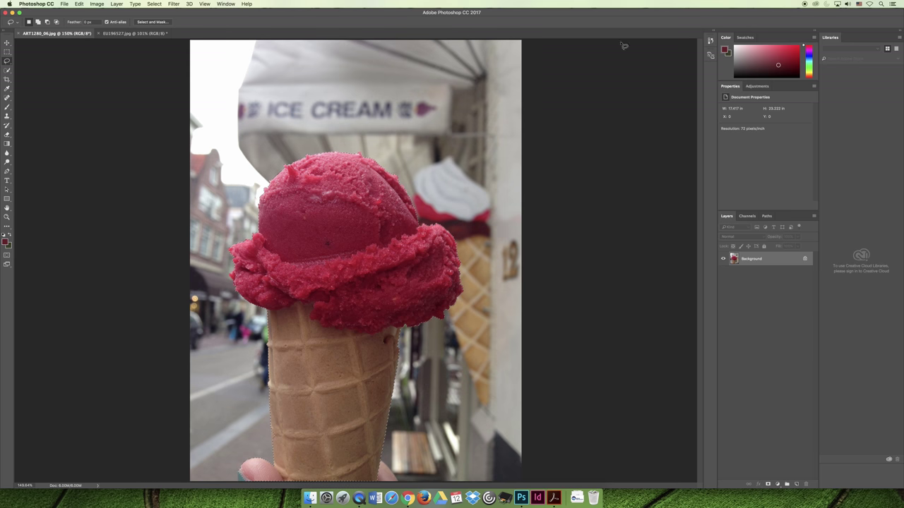
Step: Invert the selection to cover the background and duplicate the Background layer as Background copy
click(154, 4)
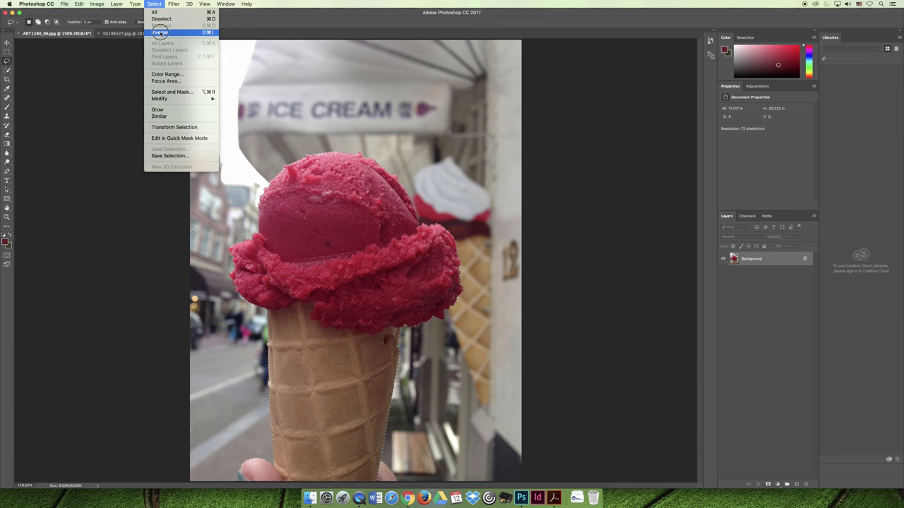
click(160, 33)
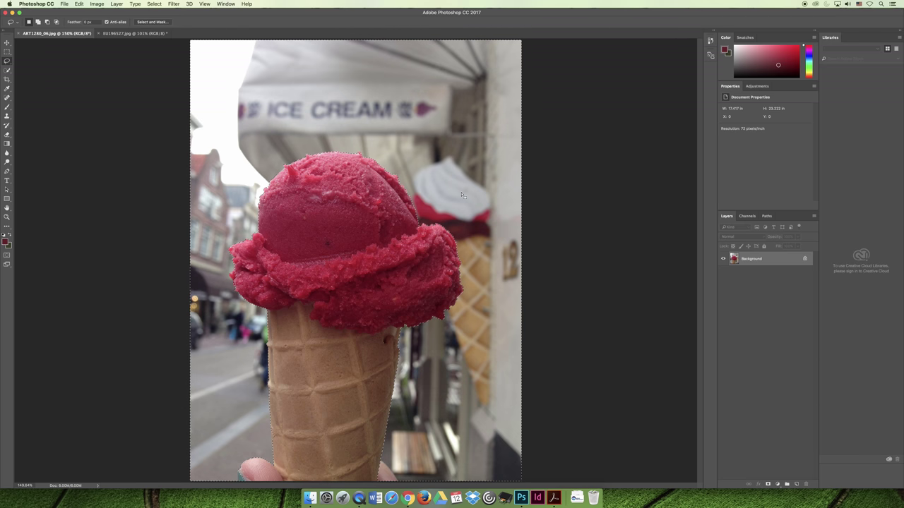
right_click(759, 259)
click(783, 271)
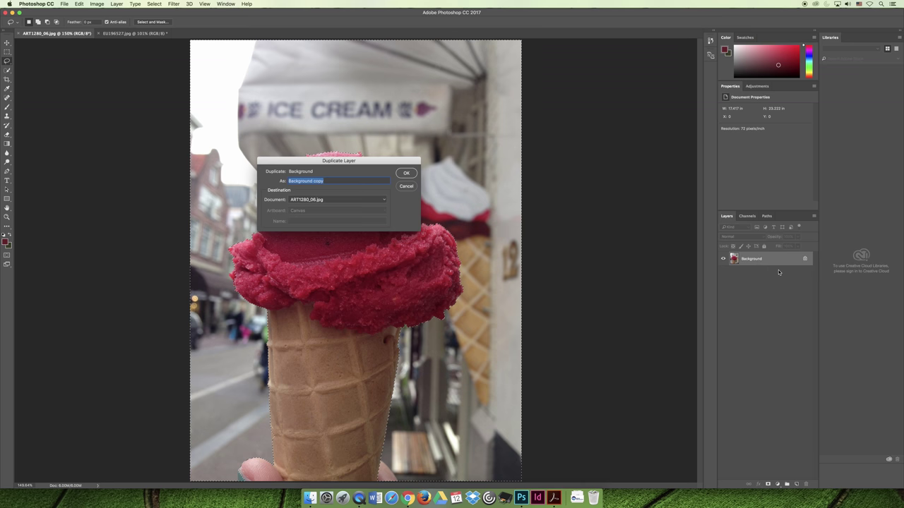
key(Return)
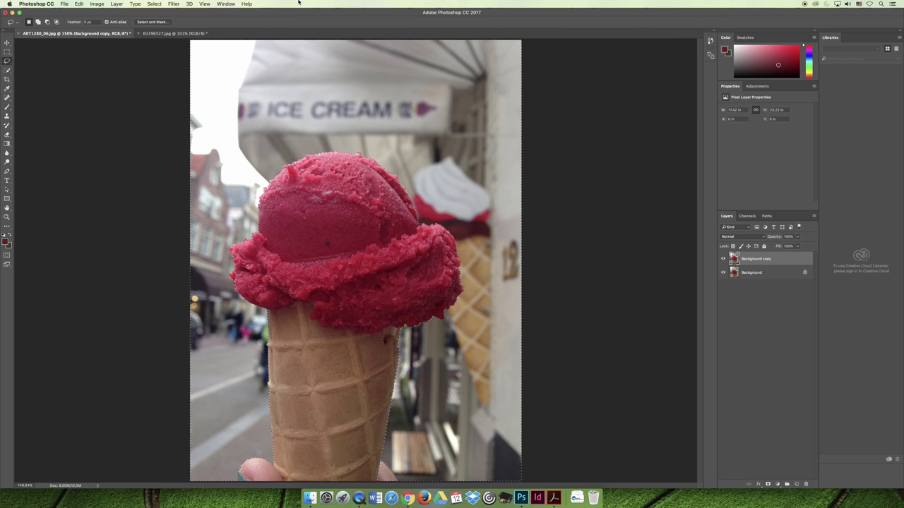
click(172, 4)
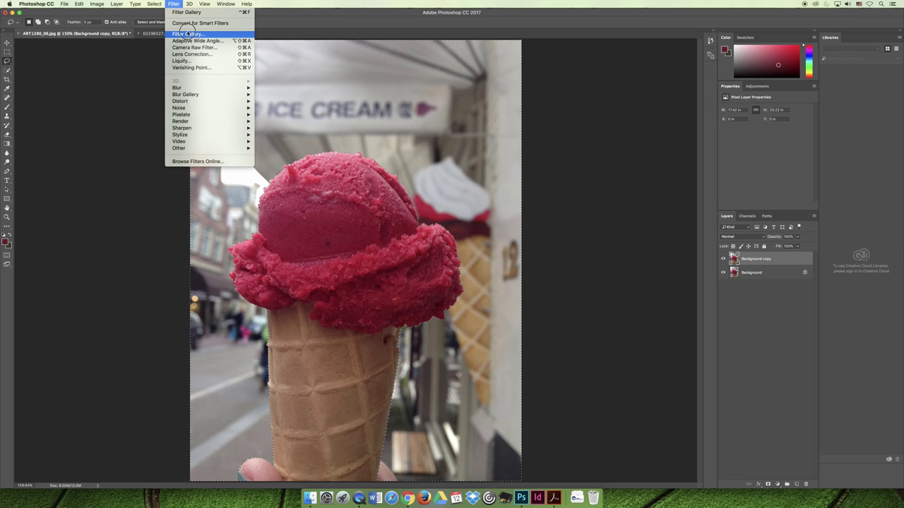
mouse_move(223, 88)
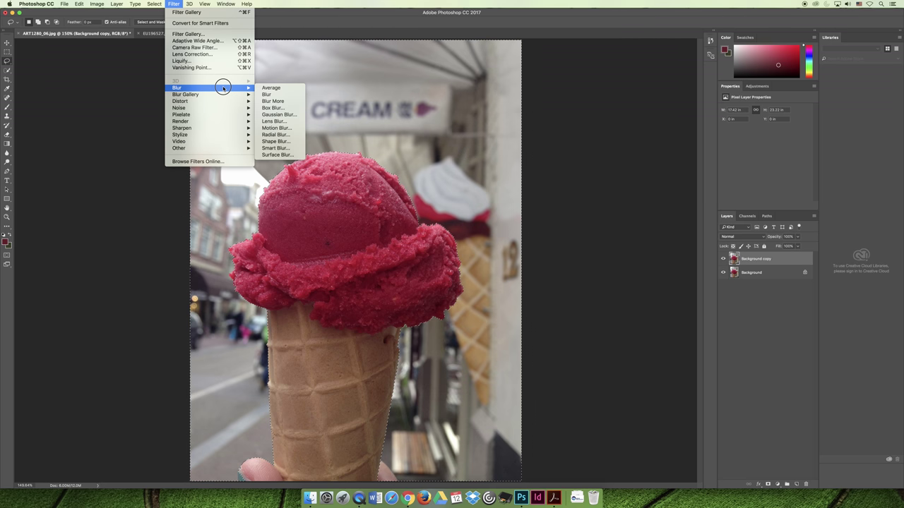
click(300, 115)
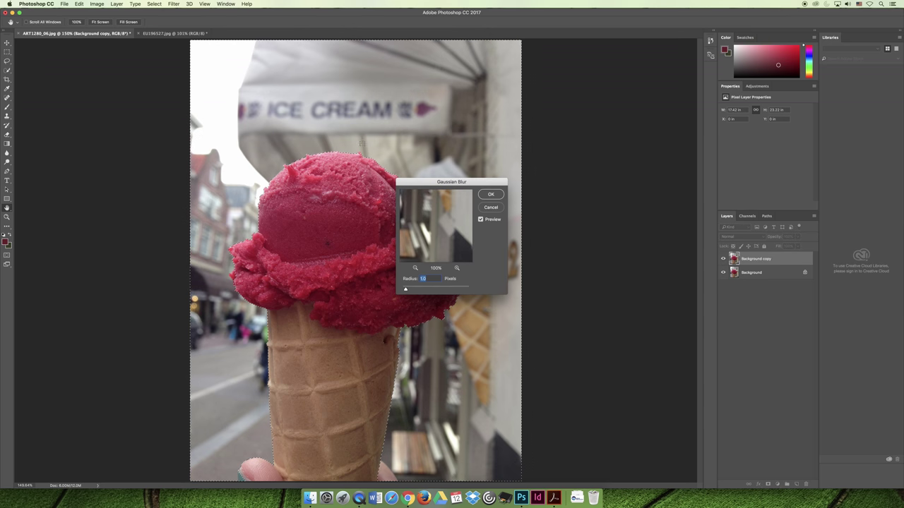
drag(452, 182, 573, 92)
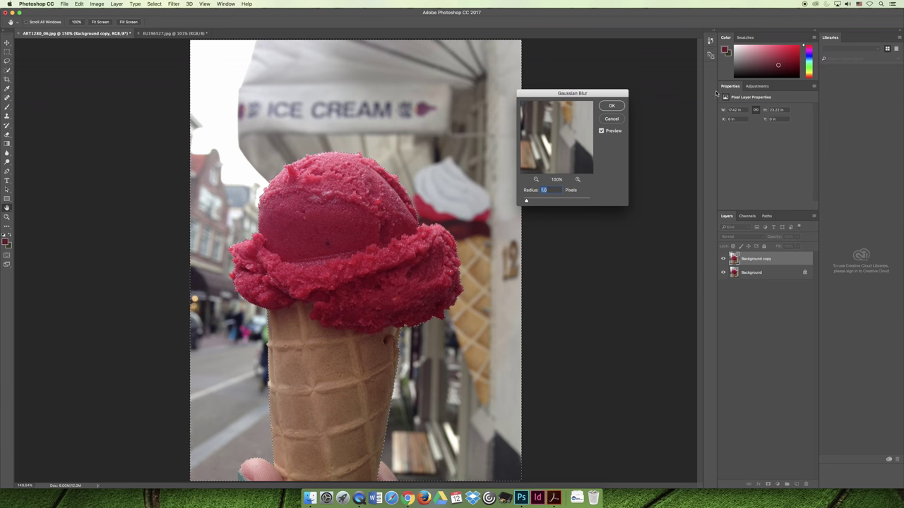
drag(731, 86, 608, 231)
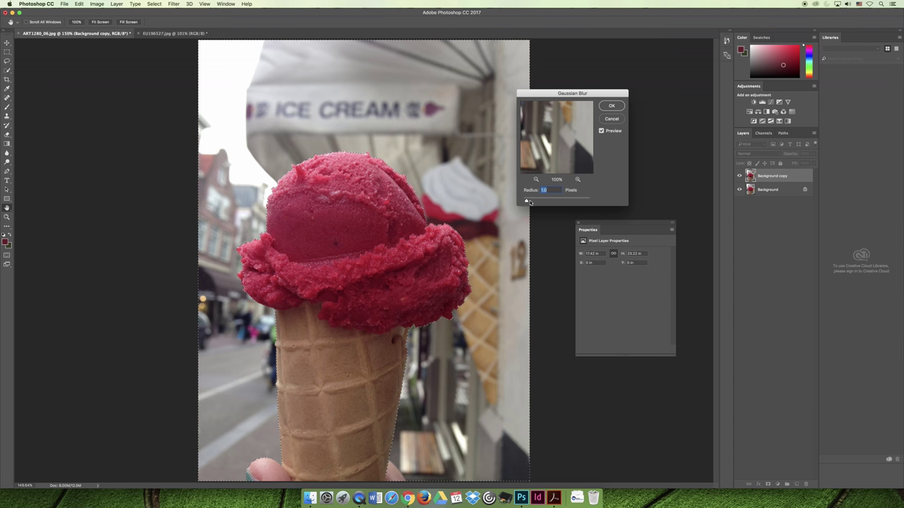
drag(527, 202, 562, 202)
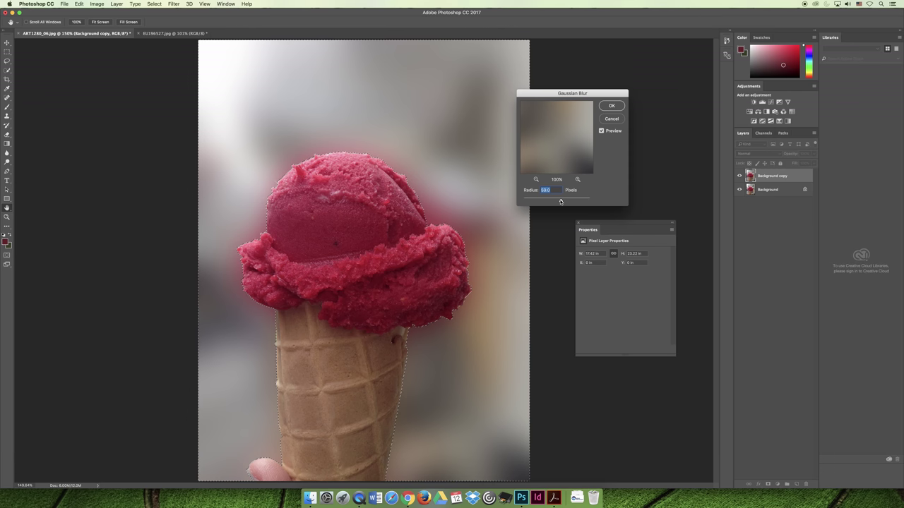
key(Escape)
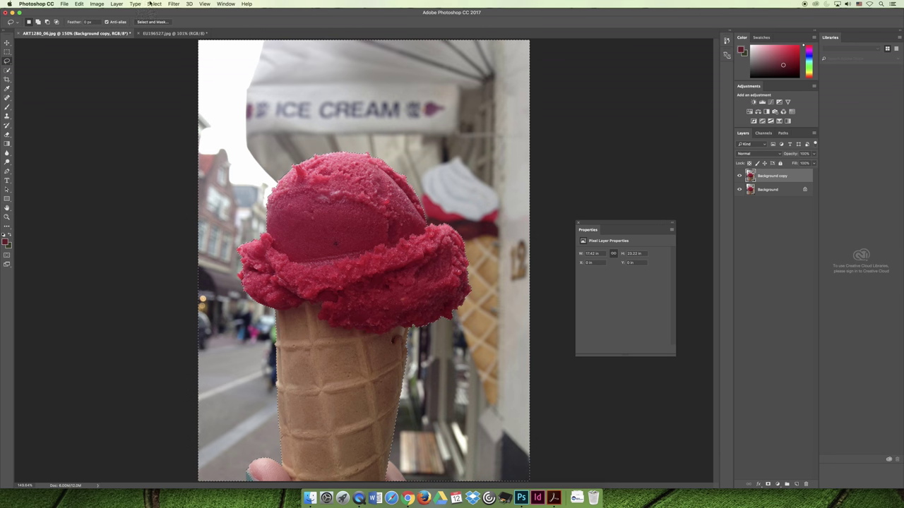
Step: Start a Field Blur on the selected background, float the Blur Tools and Effects panels beside the image, and set the blur to 85 px
click(174, 4)
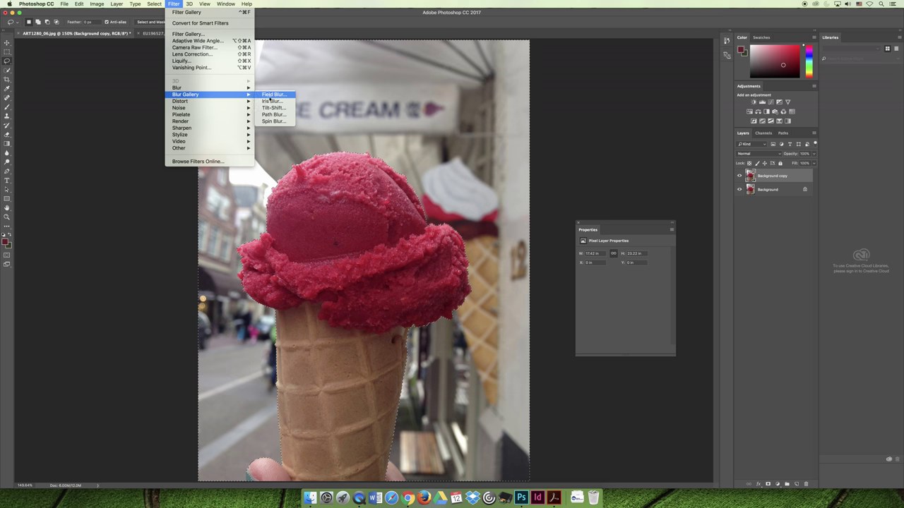
click(274, 95)
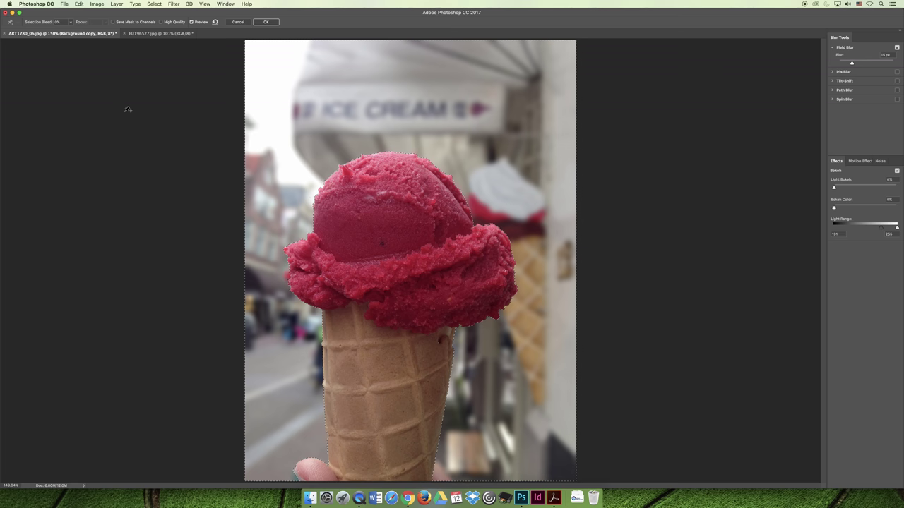
drag(839, 37, 647, 69)
drag(837, 37, 616, 211)
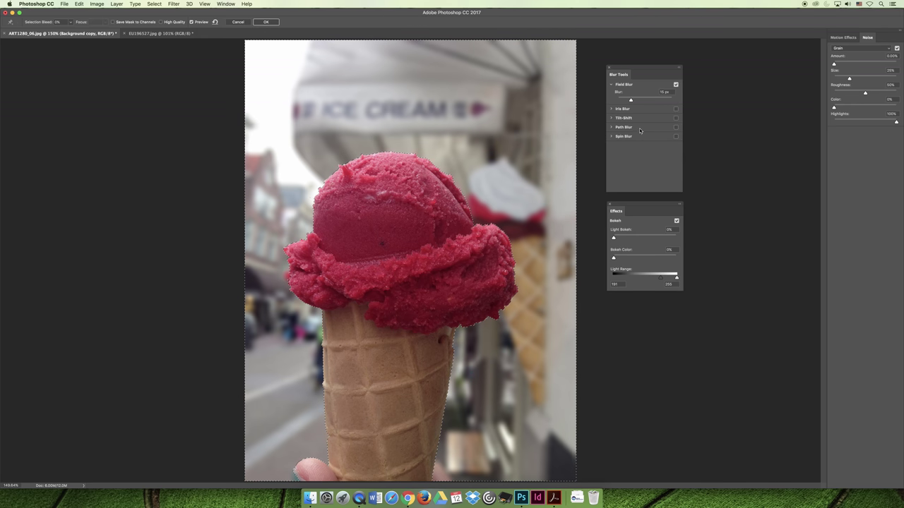
drag(632, 101, 644, 101)
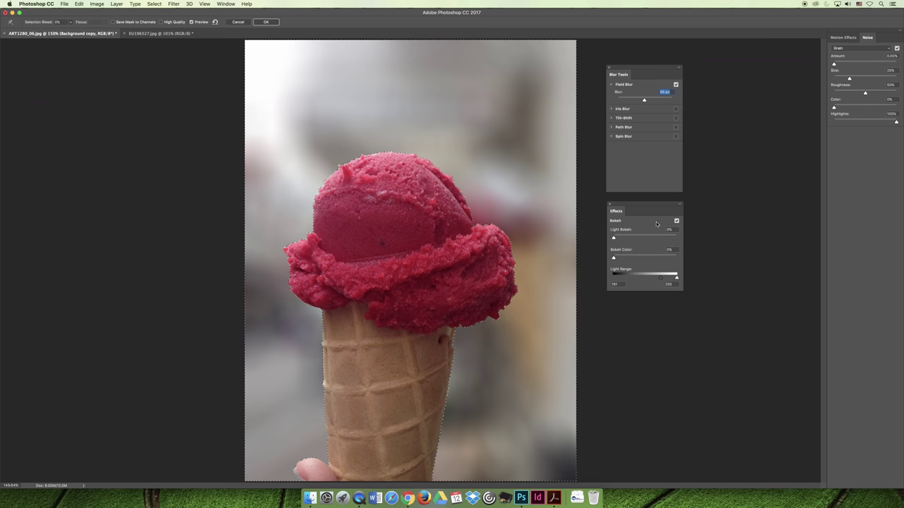
Step: Add bokeh with Light Bokeh 49%, Bokeh Color 60% and a Light Range of about 200 to 227, and apply the blur
drag(613, 238, 636, 239)
drag(635, 239, 643, 238)
mouse_move(662, 280)
mouse_down()
mouse_move(646, 279)
mouse_move(669, 279)
mouse_up()
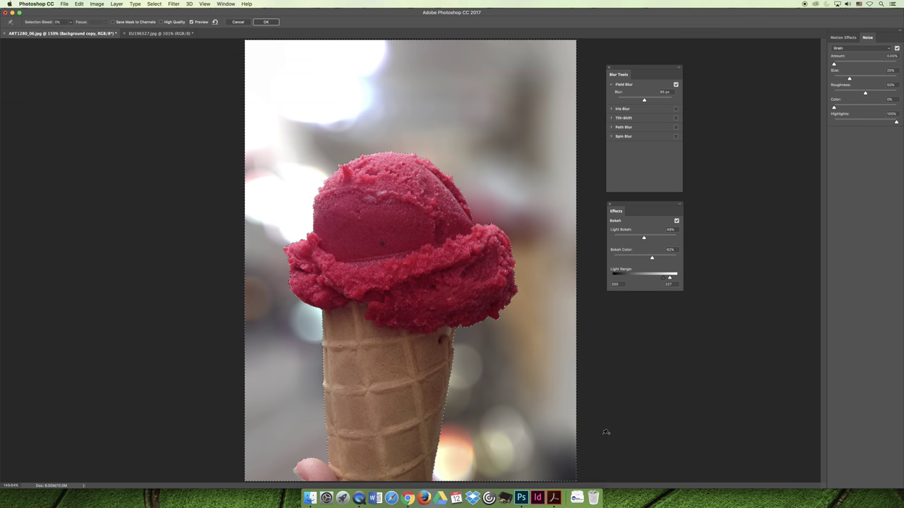
click(267, 23)
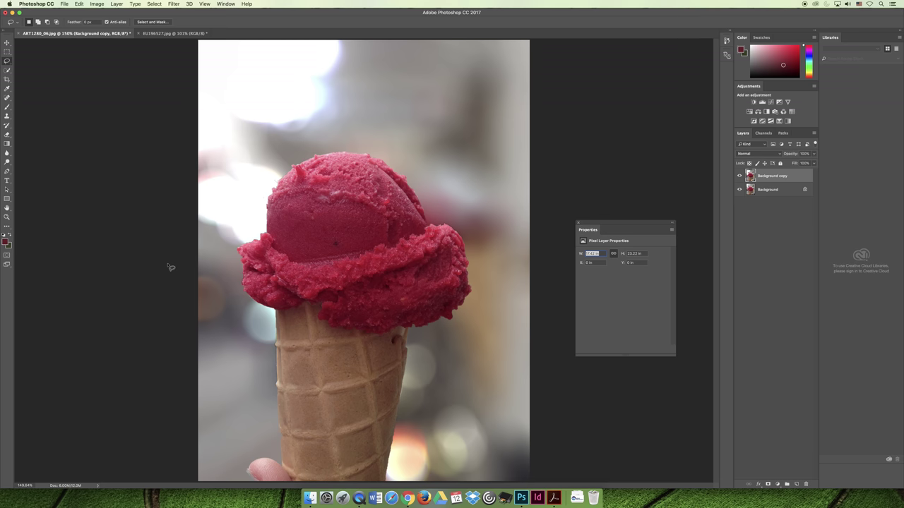
Step: Switch to Chrome, open the Selections & Masks lecture slides full screen, and advance to the Selections of Hair slide
click(408, 498)
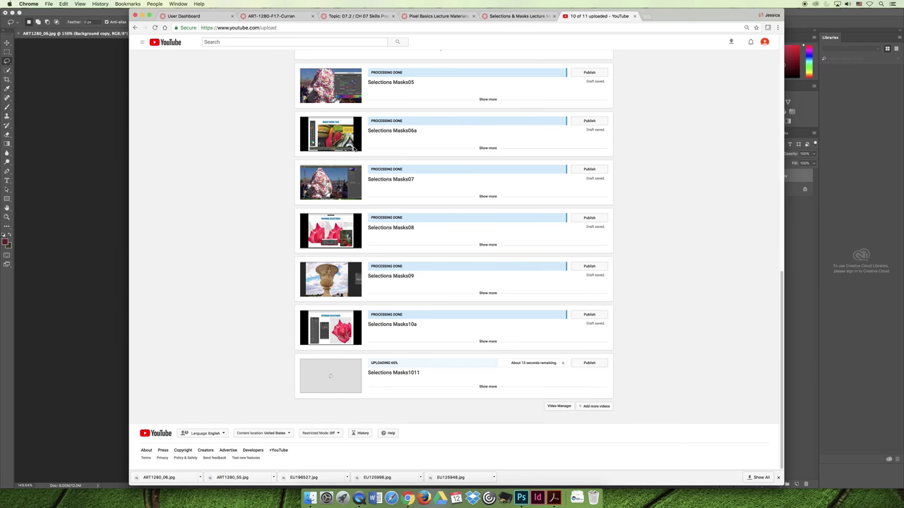
click(438, 15)
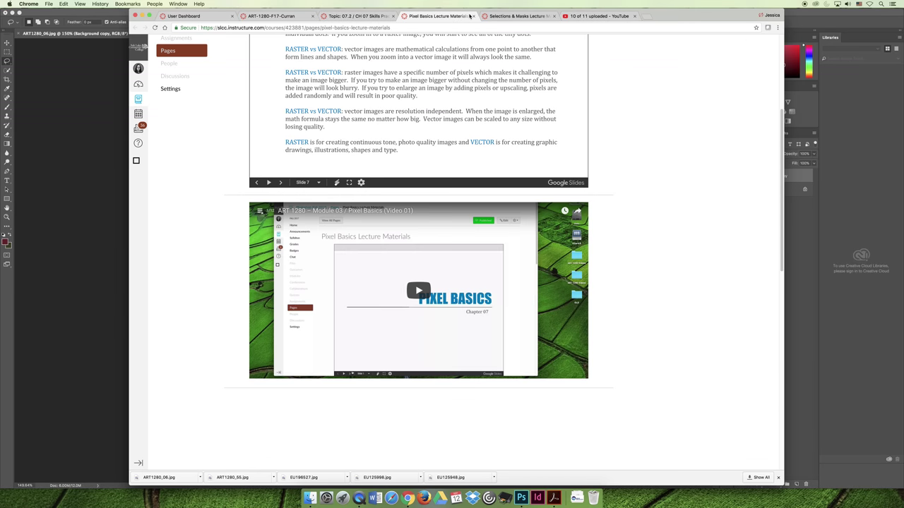
click(510, 16)
click(351, 378)
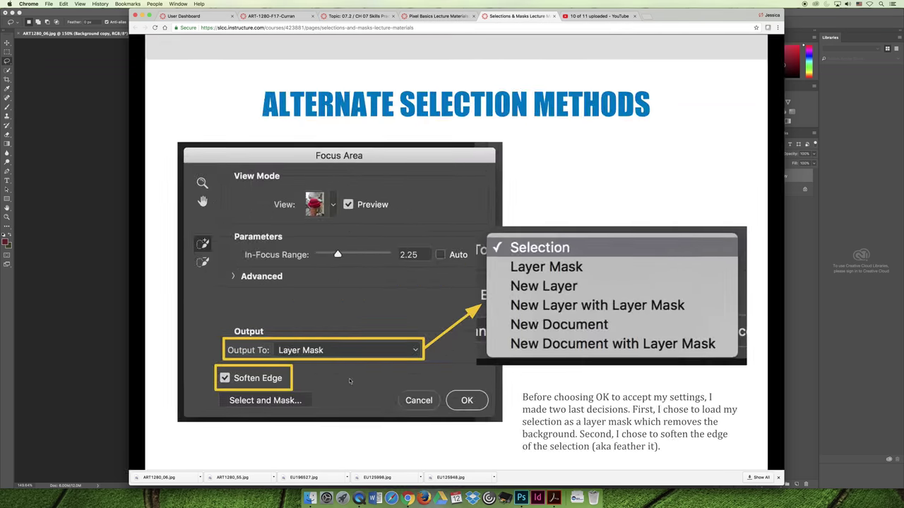
click(313, 382)
click(313, 382)
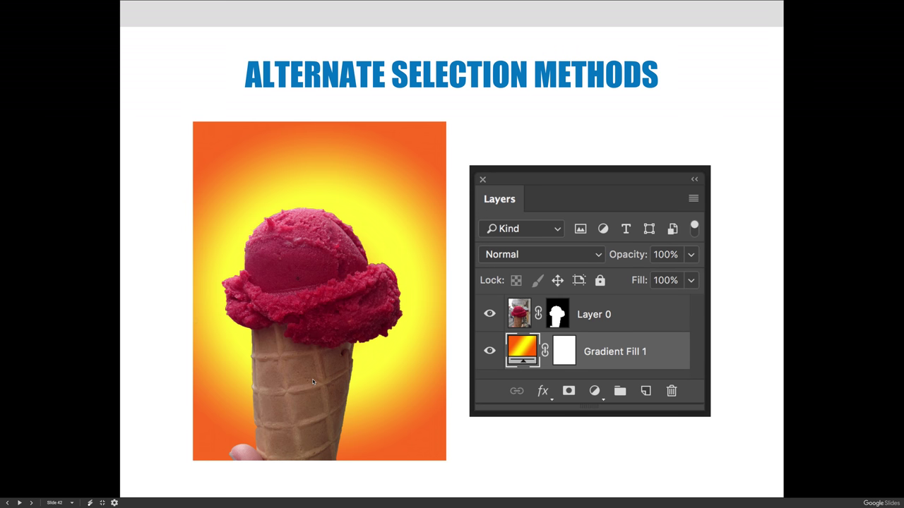
key(Right)
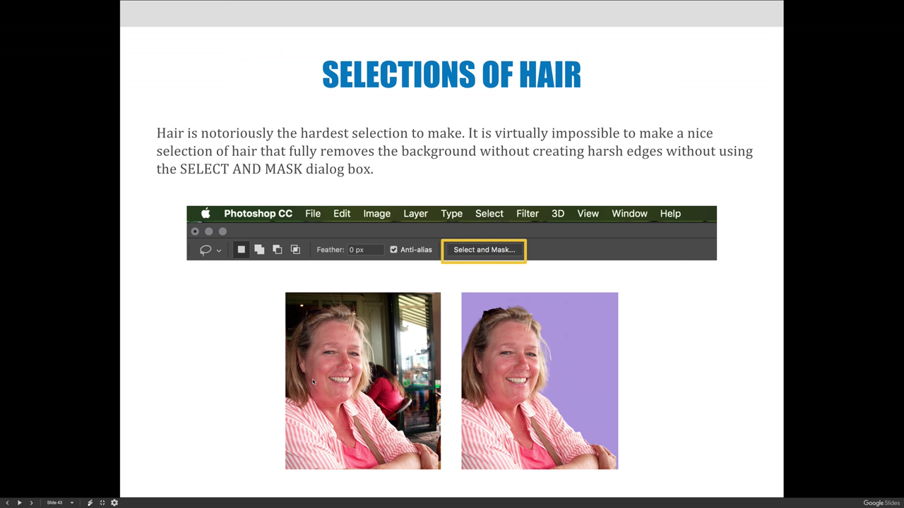